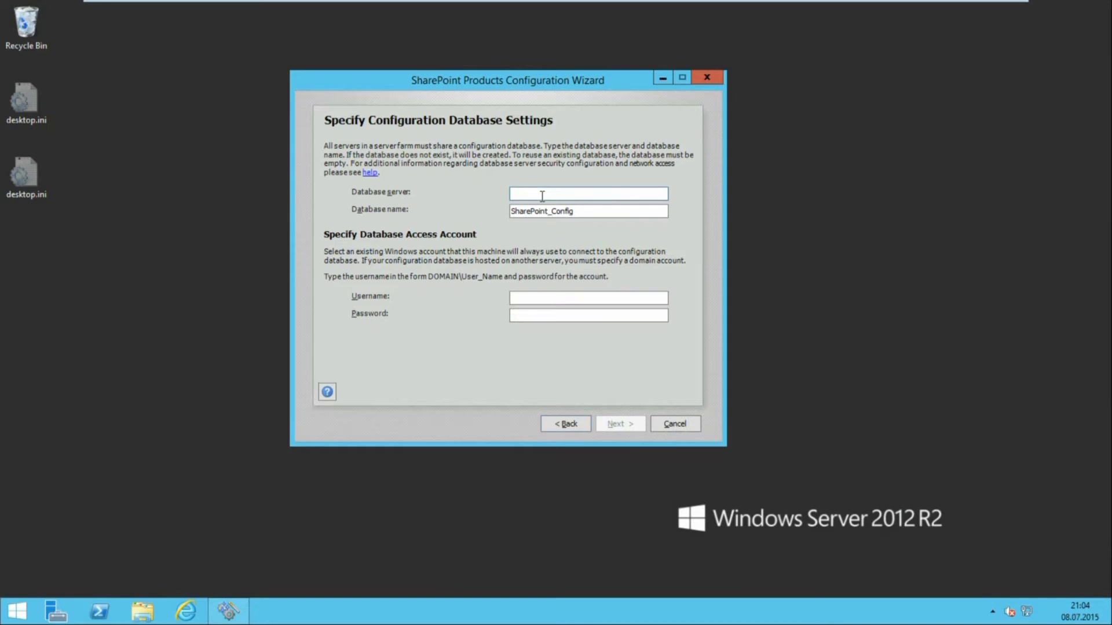
Step: Enter mssql01.spdom.local as the wizard's configuration database server
text(mssql01.spdom.local)
click(186, 598)
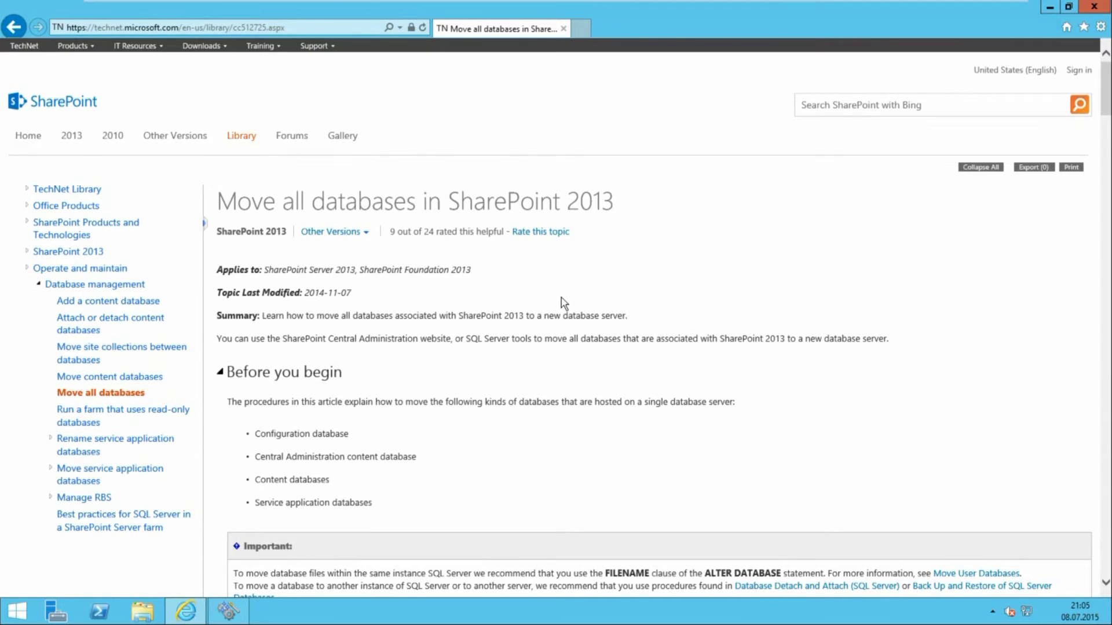
scroll(560, 302, down, 5)
scroll(561, 297, down, 9)
scroll(563, 304, down, 3)
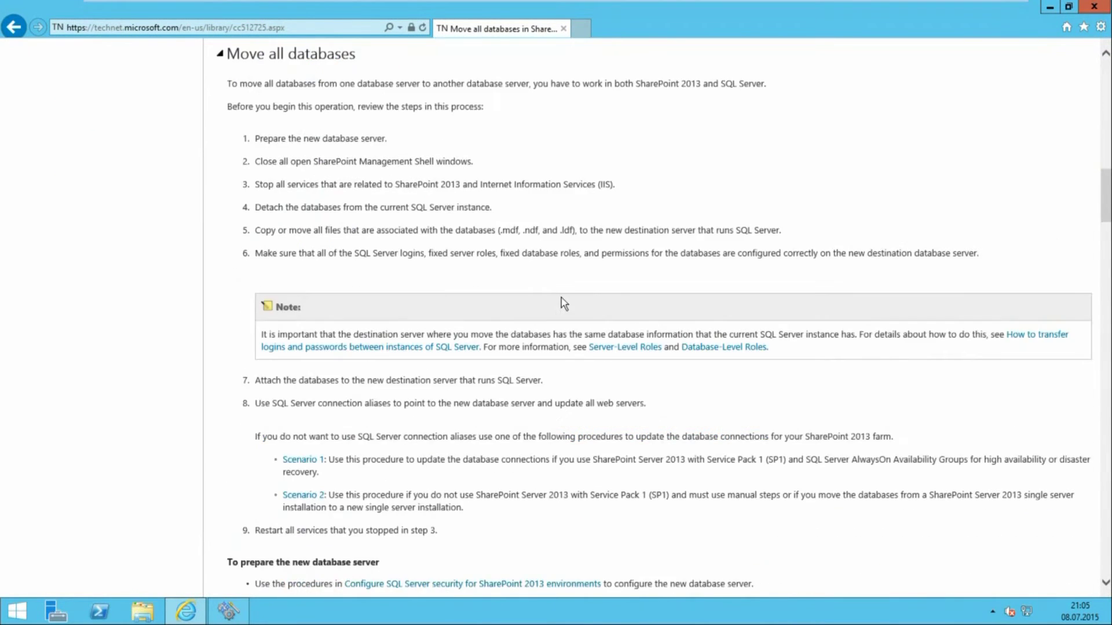
scroll(563, 303, down, 13)
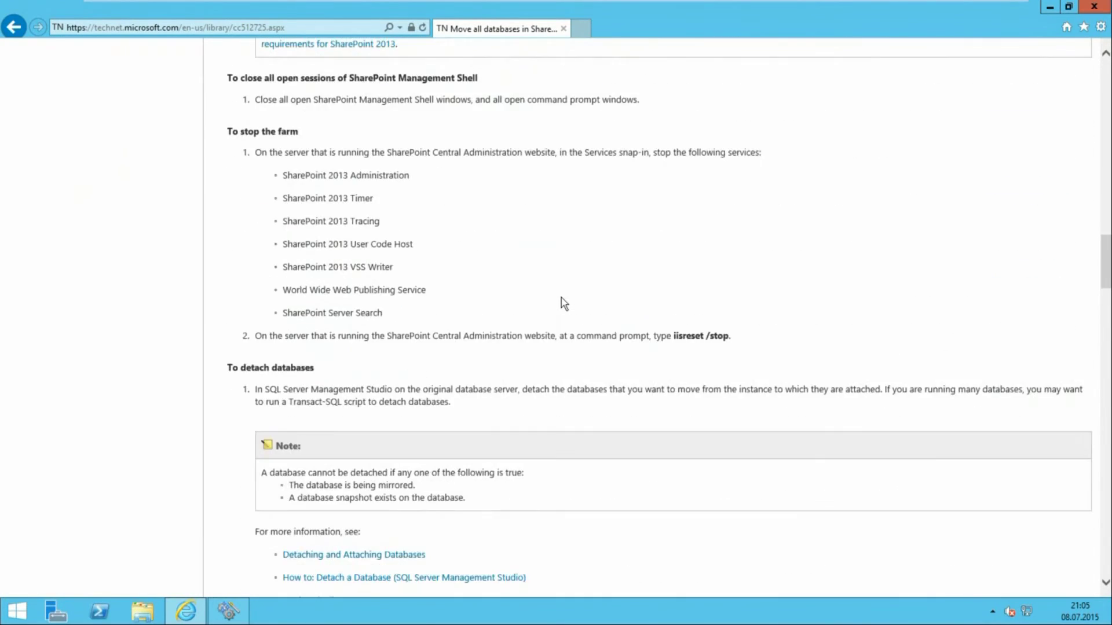
scroll(561, 301, down, 9)
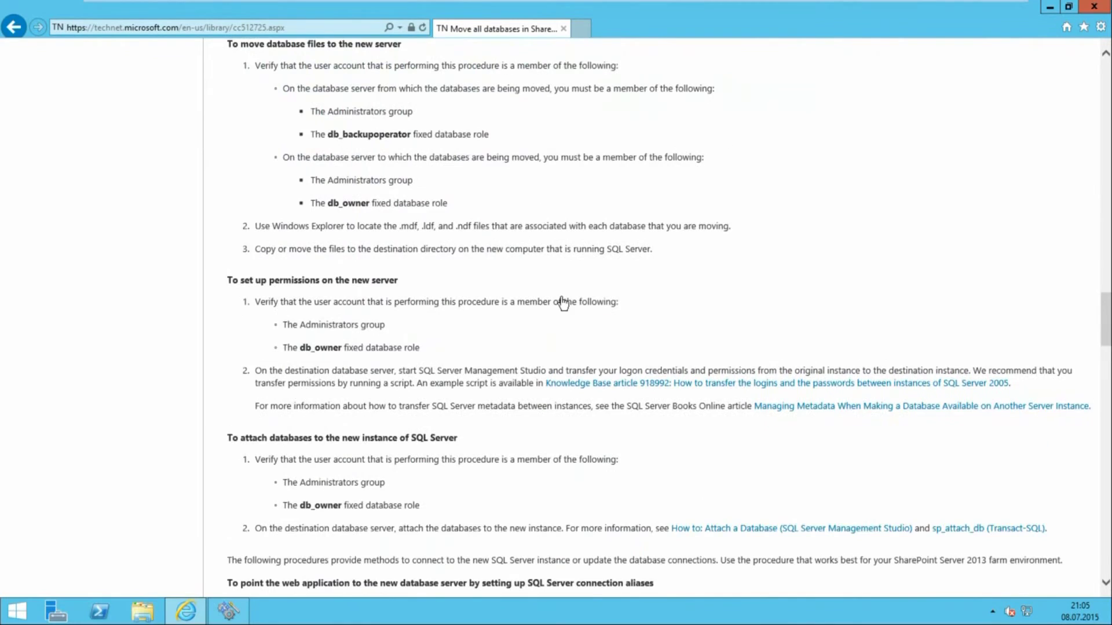
scroll(564, 302, down, 7)
scroll(563, 303, down, 3)
scroll(561, 299, down, 9)
scroll(561, 297, down, 7)
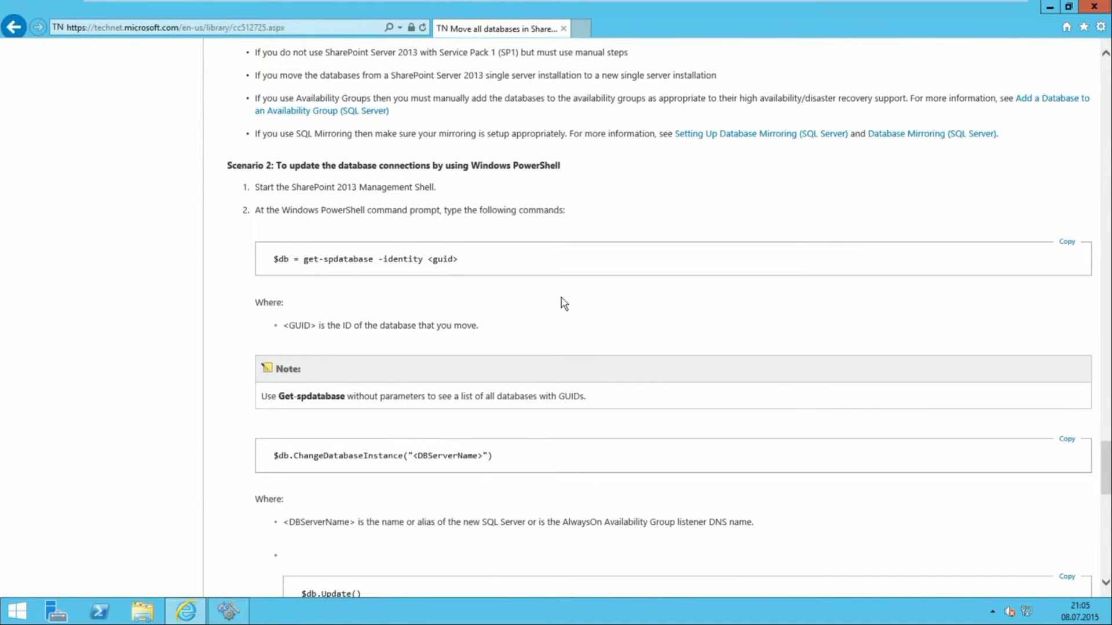
scroll(561, 298, down, 3)
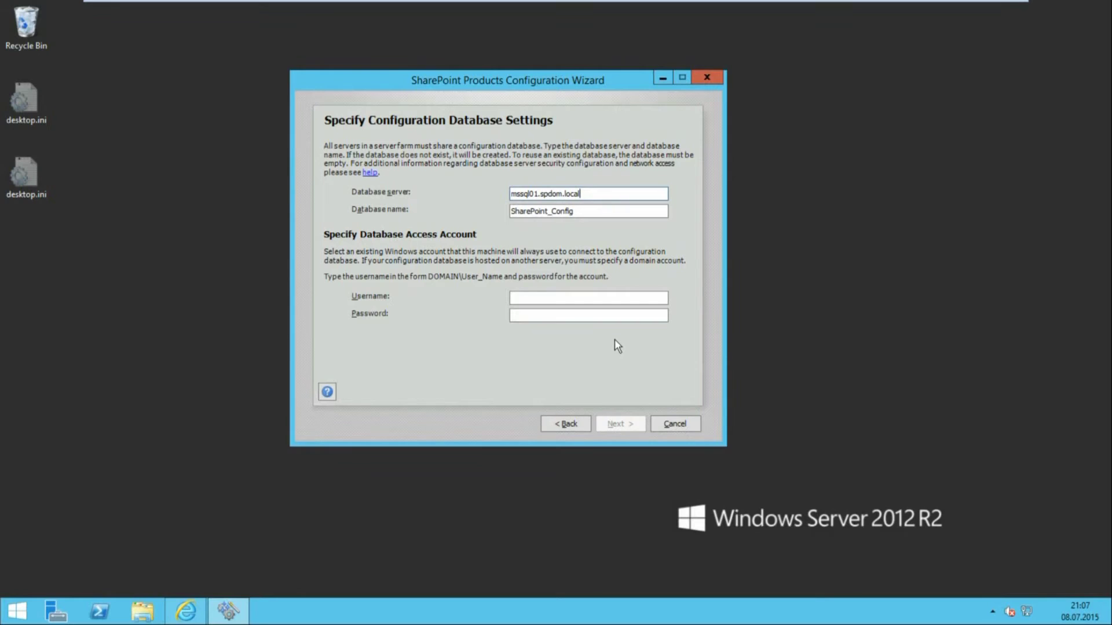
Step: Launch the cliconfg client network utility from Start and show its Alias list
key(super)
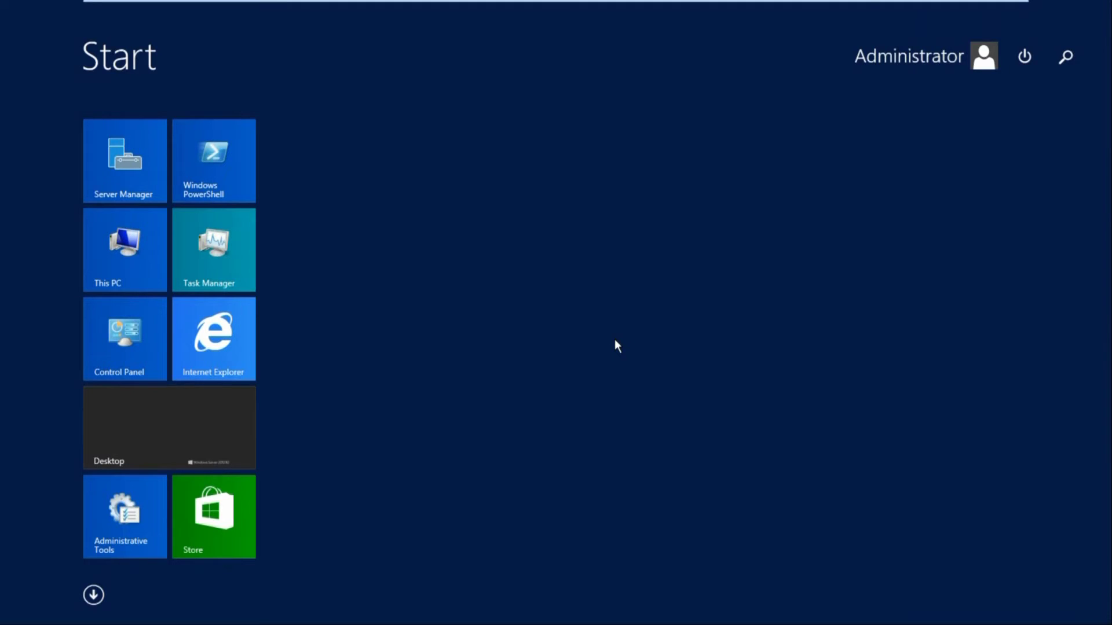
text(cliconf)
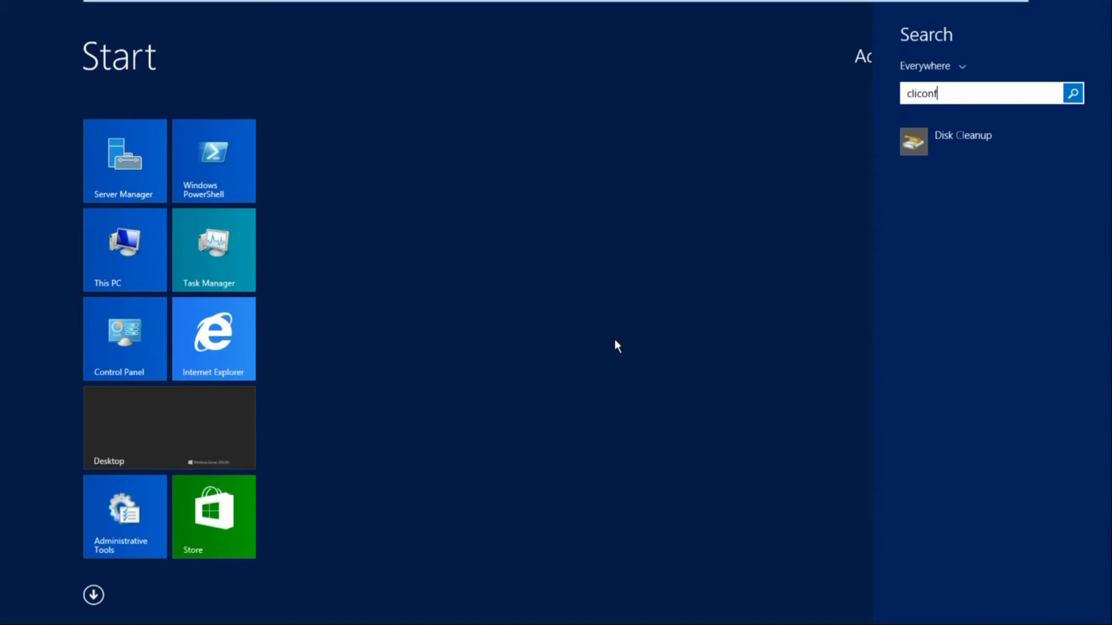
text(g.exe)
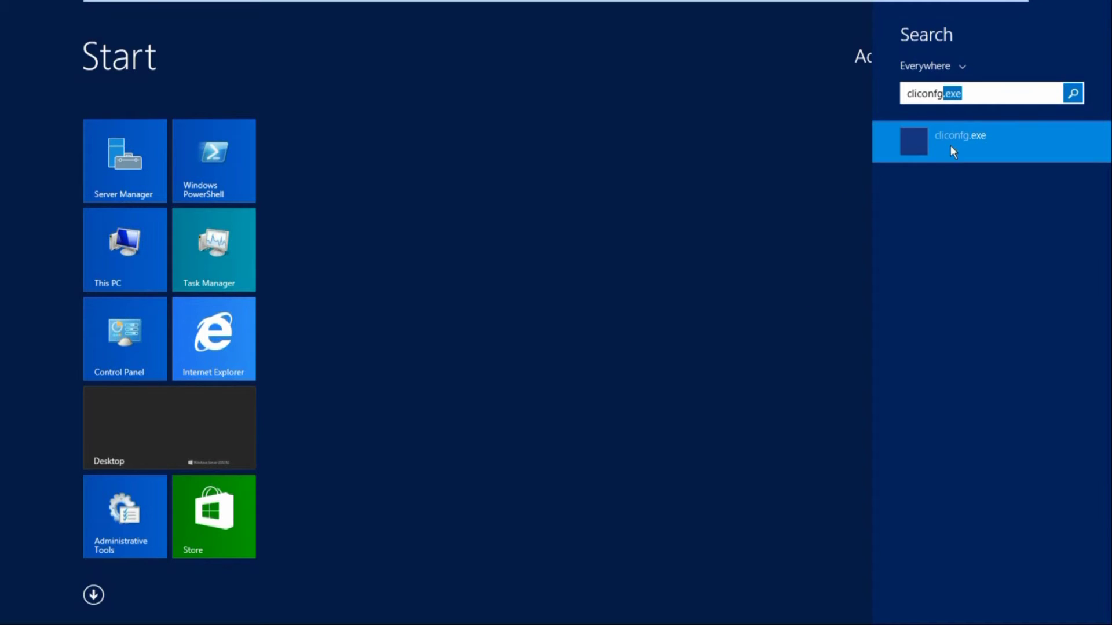
click(955, 144)
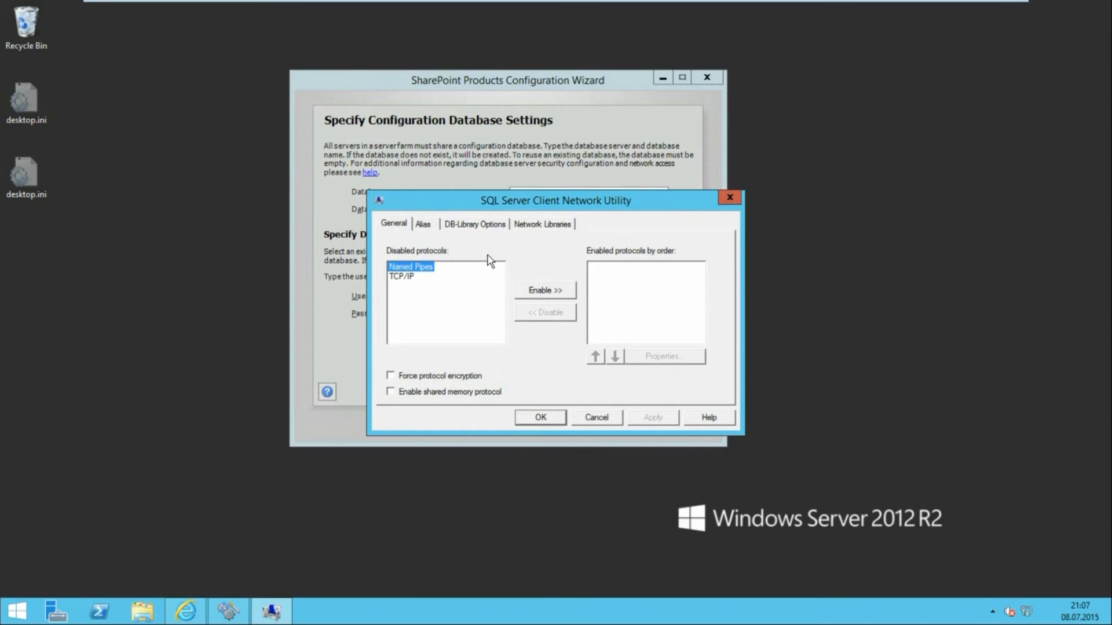
click(425, 228)
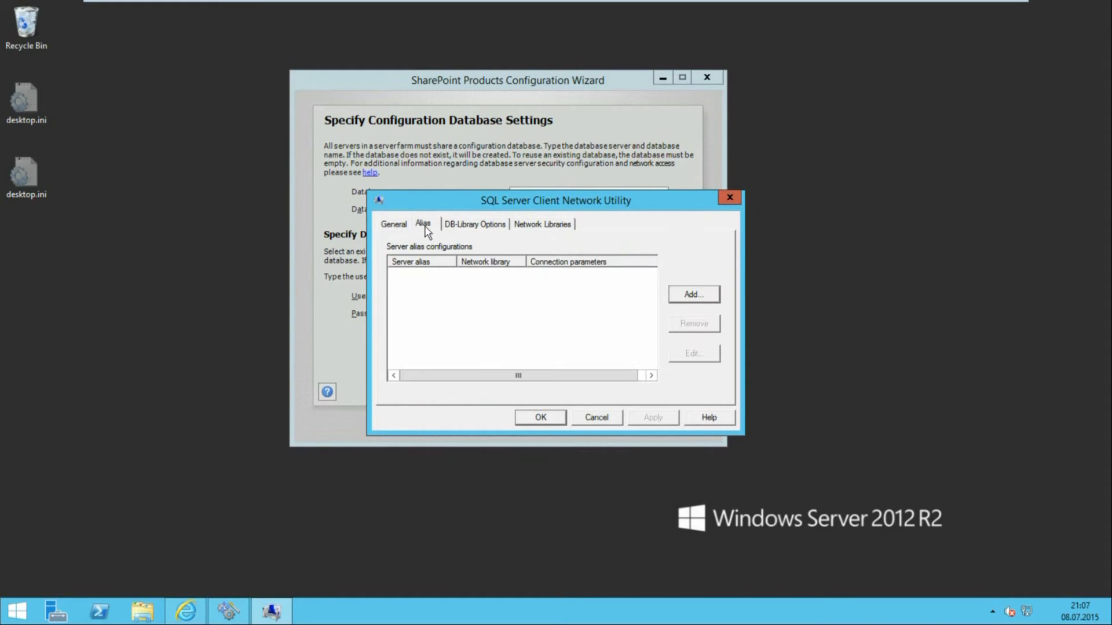
Step: Add alias spsql over TCP/IP to mssql01.spdom.local on fixed port 1433
click(686, 296)
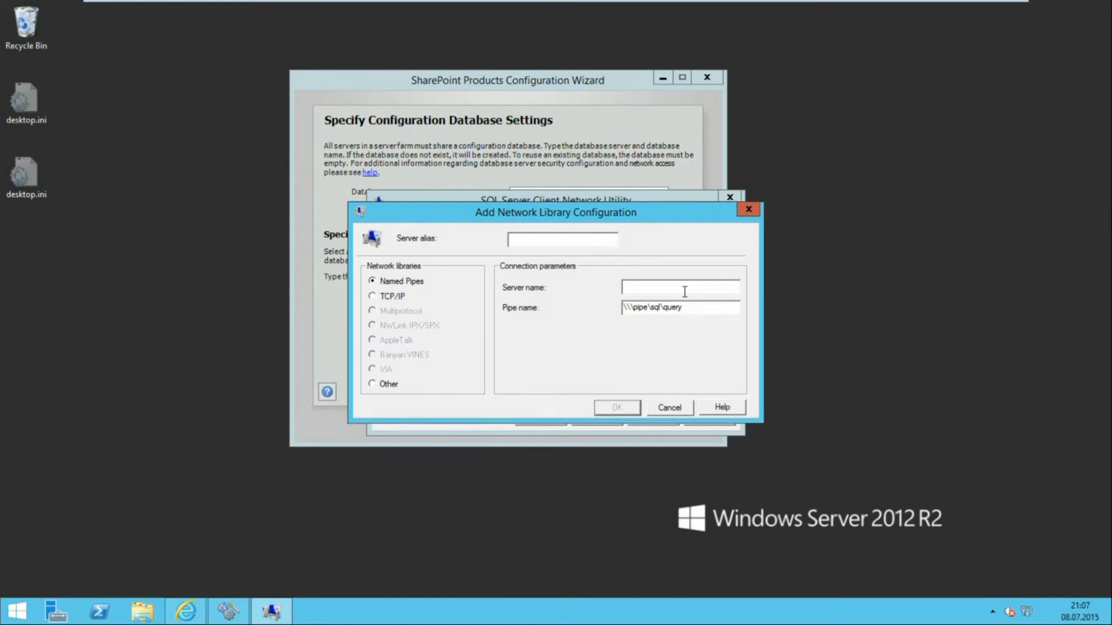
click(524, 242)
text(spsql)
click(387, 298)
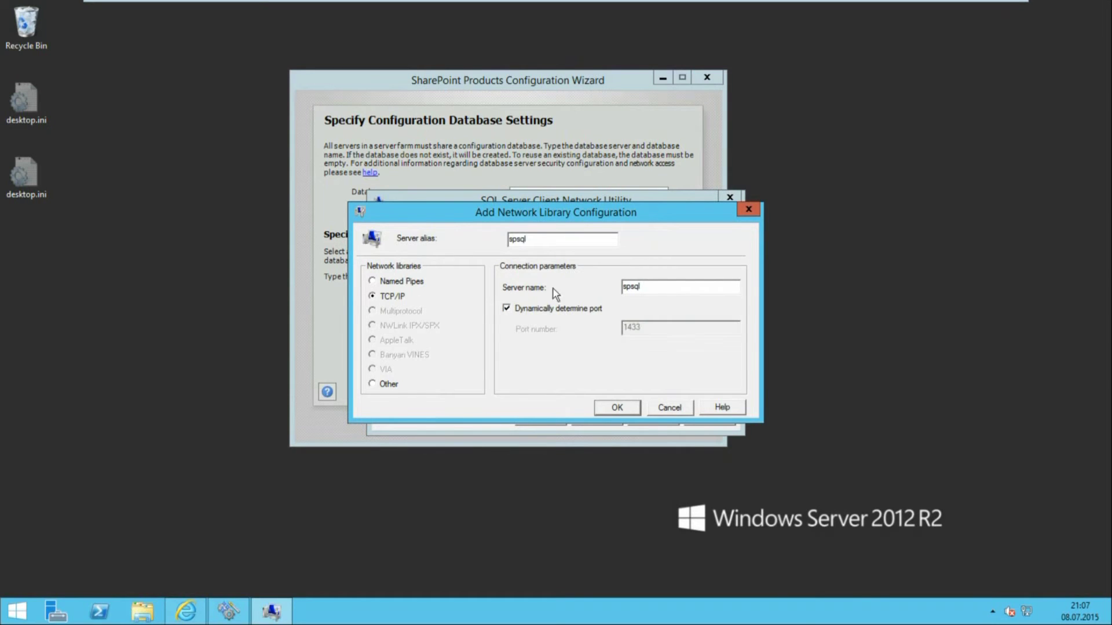
drag(652, 290, 619, 290)
text(mssql01.spdom.local)
click(506, 309)
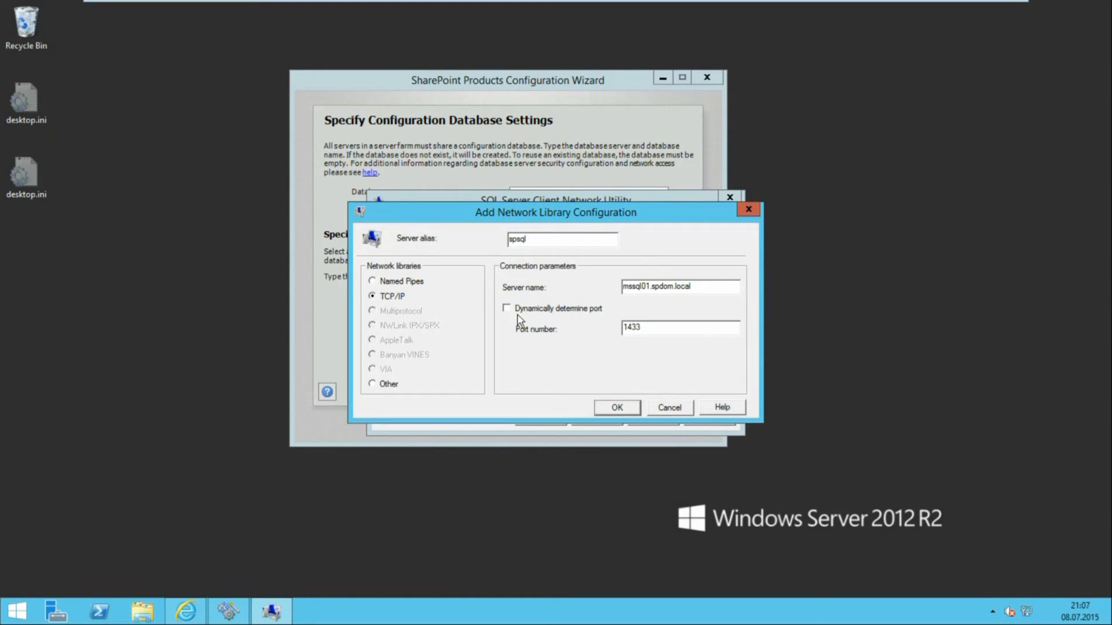
click(612, 408)
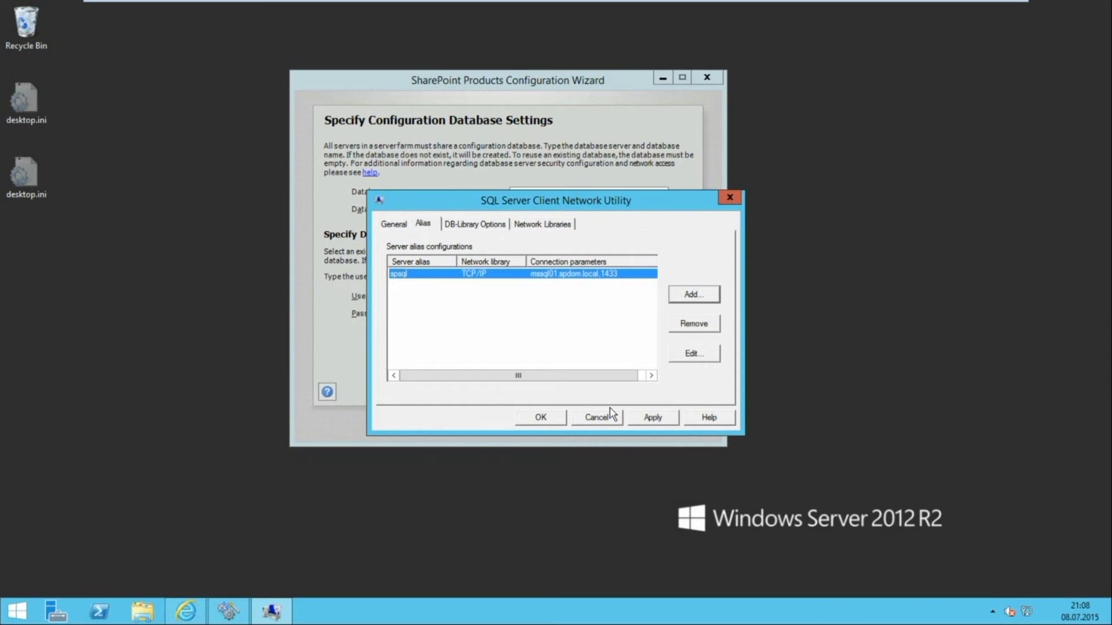
Step: Close the utility and replace the wizard's database server name with spsql
click(540, 417)
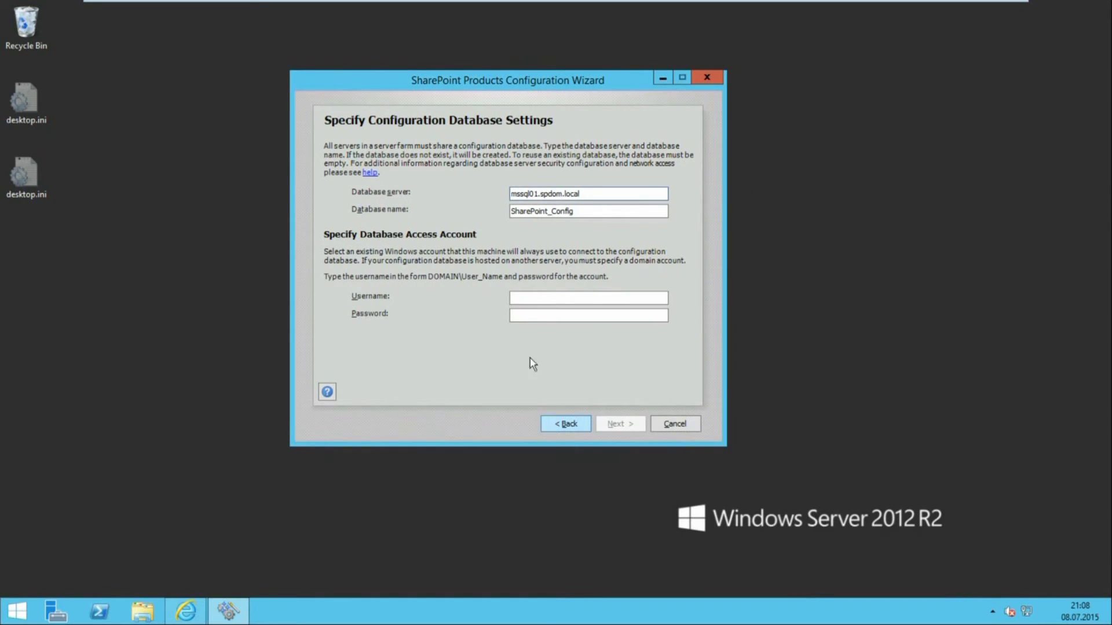
drag(583, 195, 505, 194)
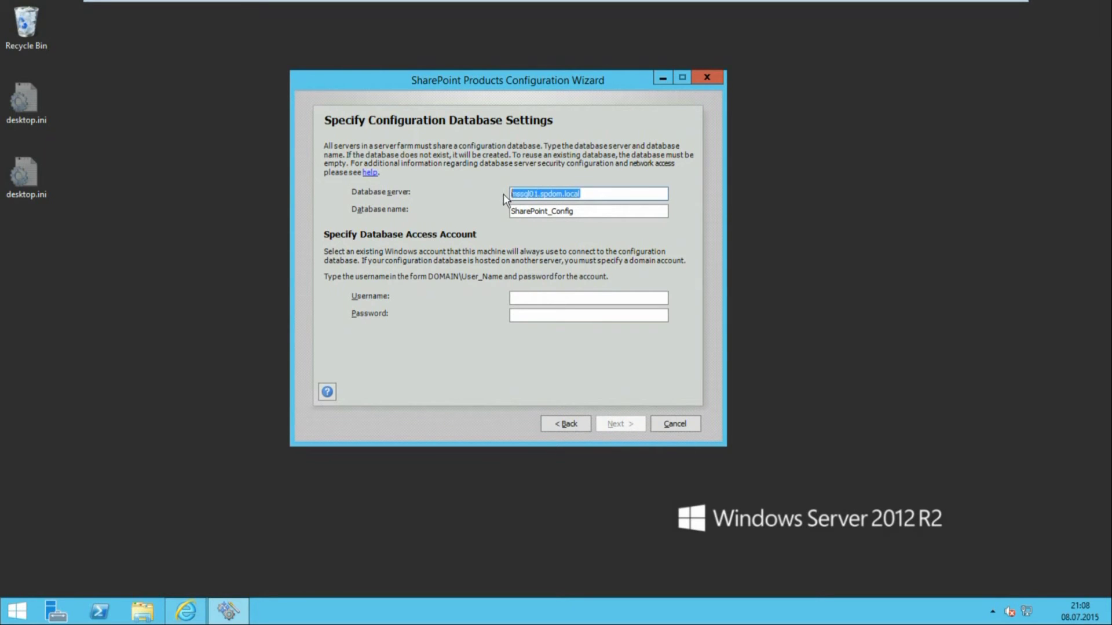
text(spsql)
Step: Launch SQL Server Management Studio from the Start screen
key(super)
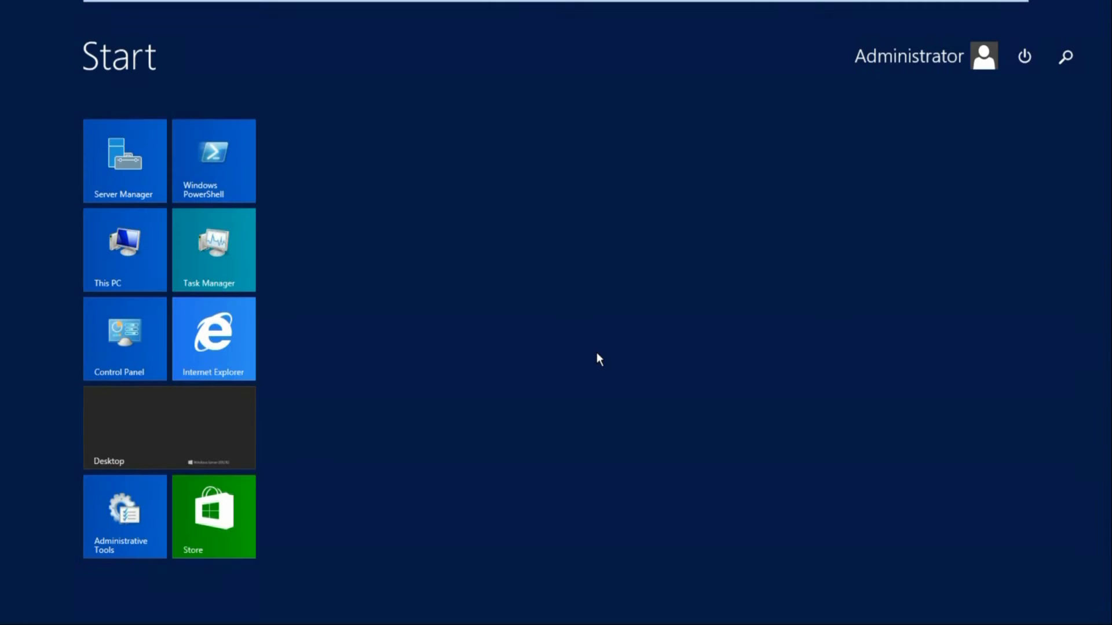
text(manage)
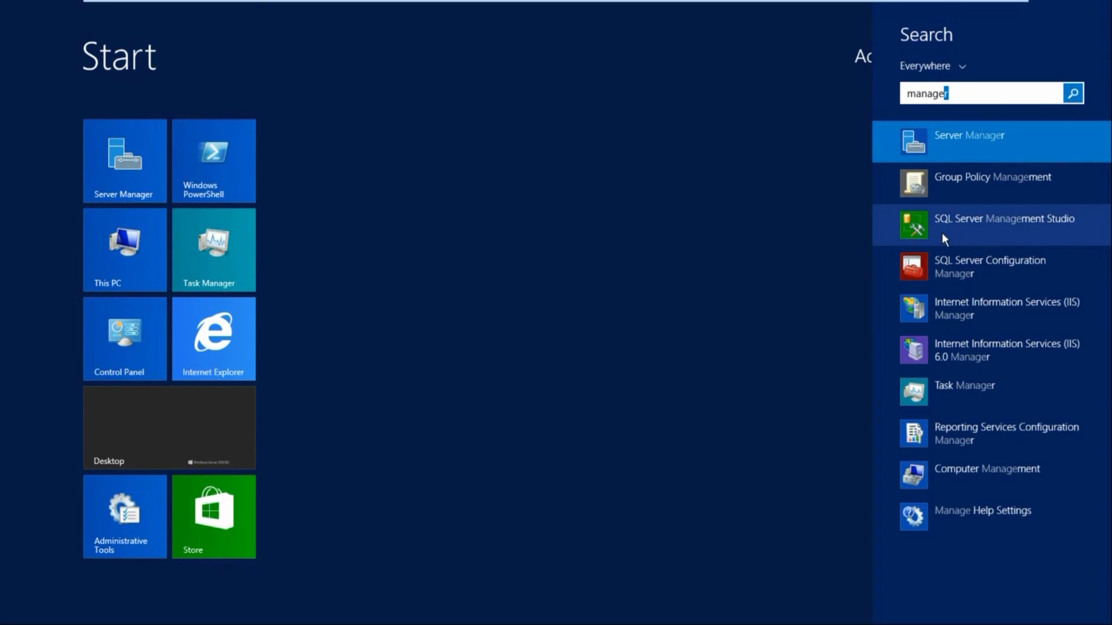
click(941, 231)
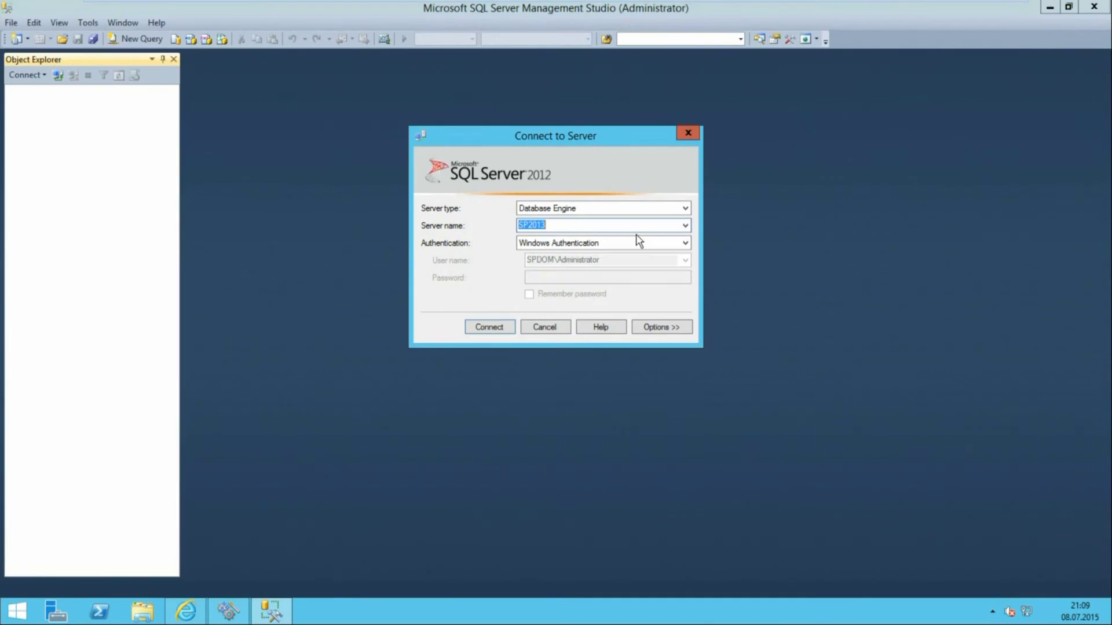
Step: Try connecting to server spsql, then cancel the stalled connection attempt
text(spsql)
click(493, 329)
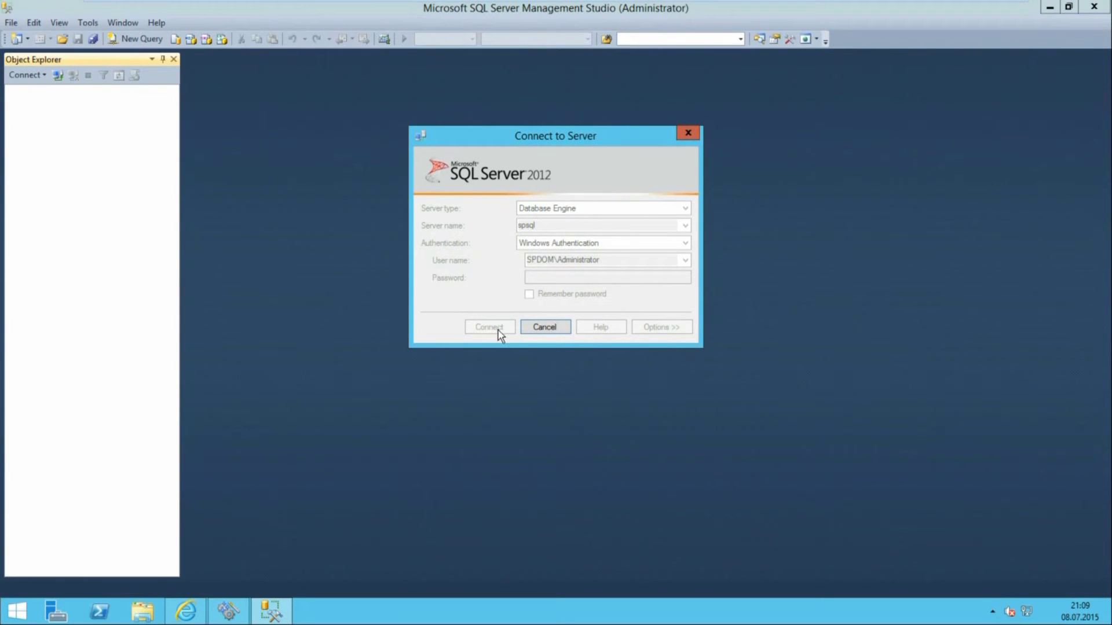
click(539, 333)
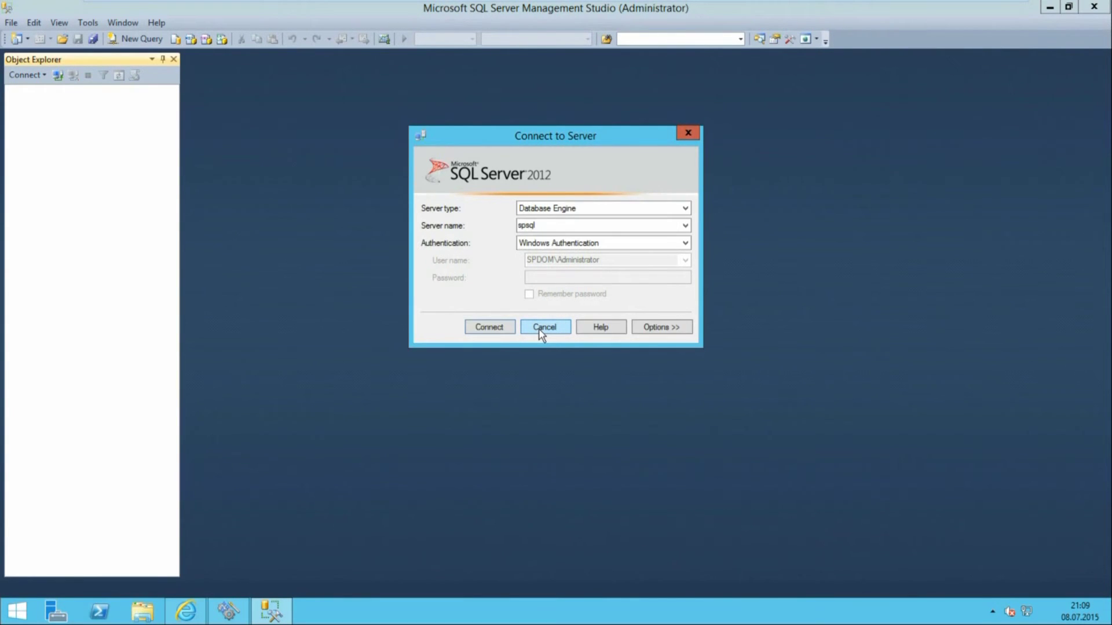
Step: Browse File Explorer to C:\Windows\SysWOW64 and jump to cliconfg in the file list
click(149, 612)
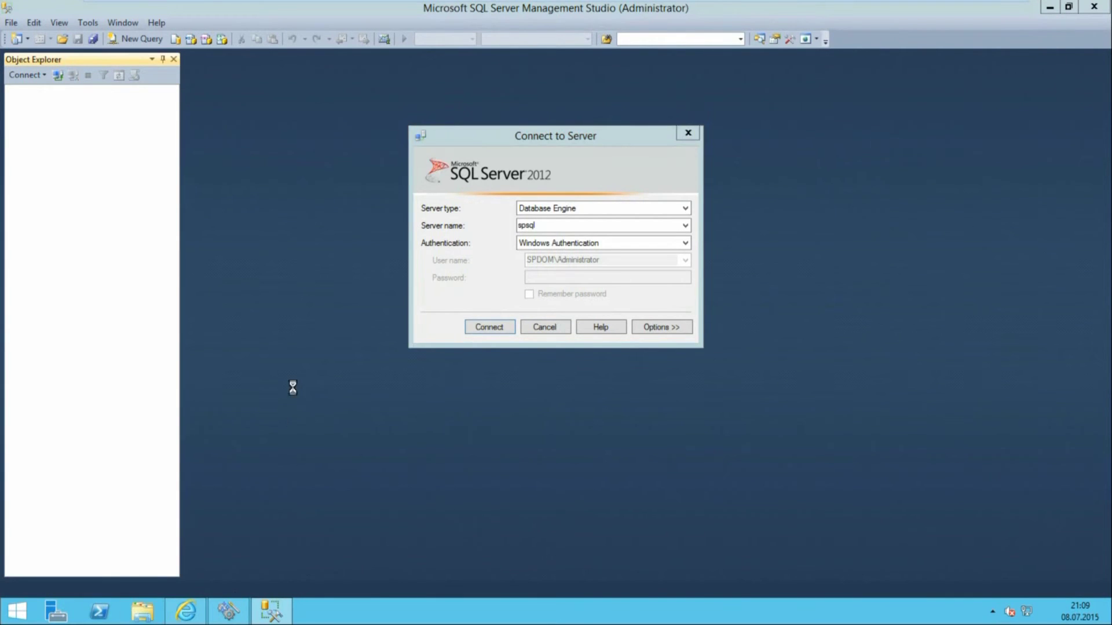
click(287, 351)
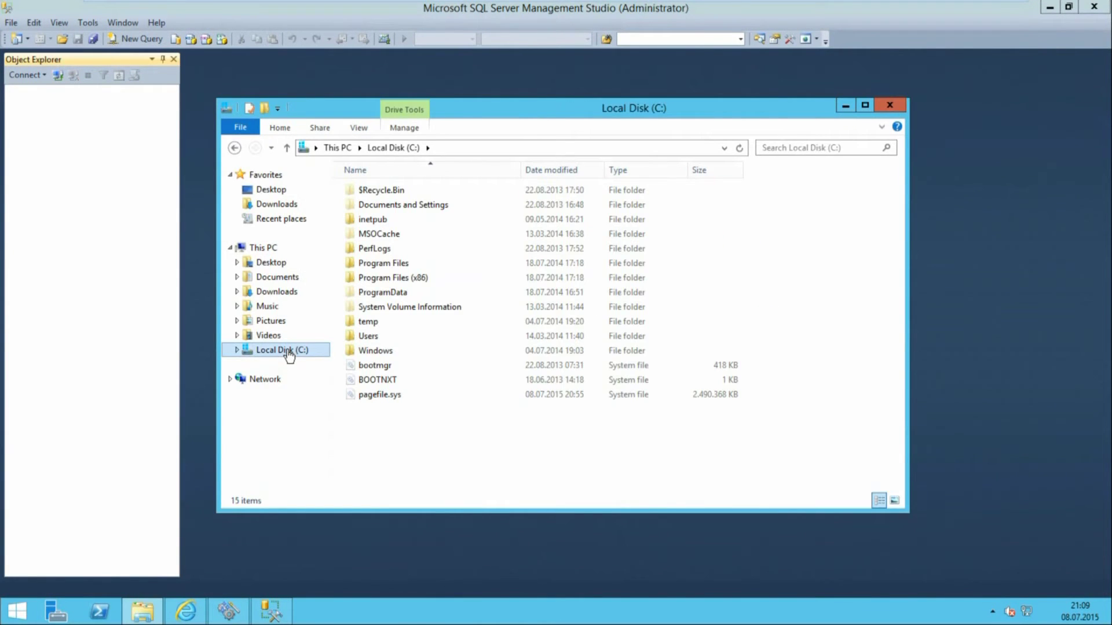
click(375, 352)
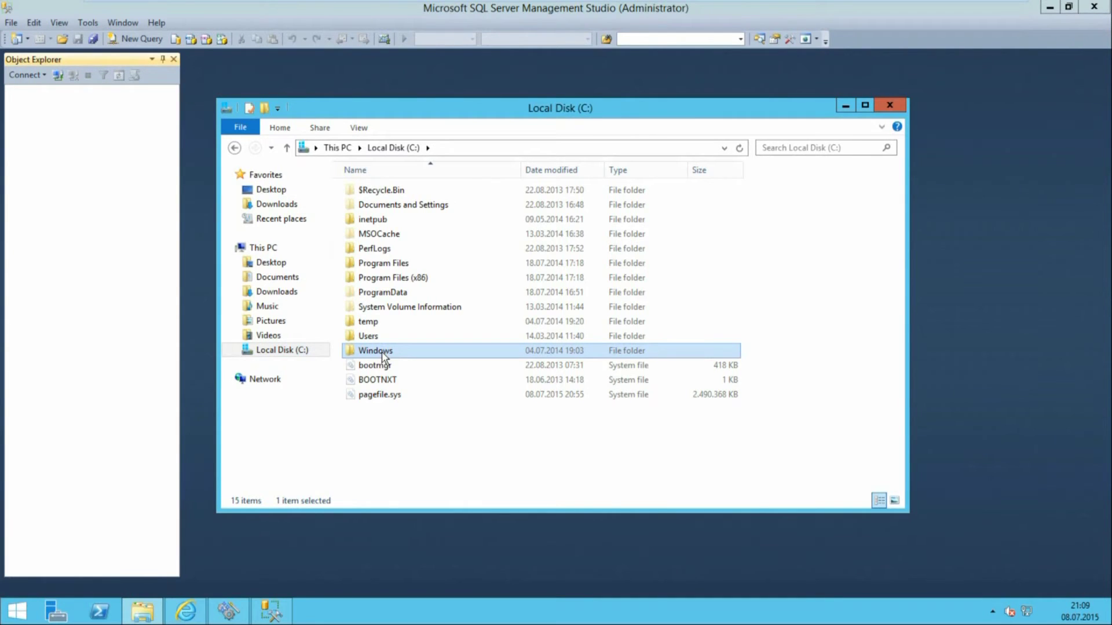
double_click(390, 352)
scroll(385, 336, down, 14)
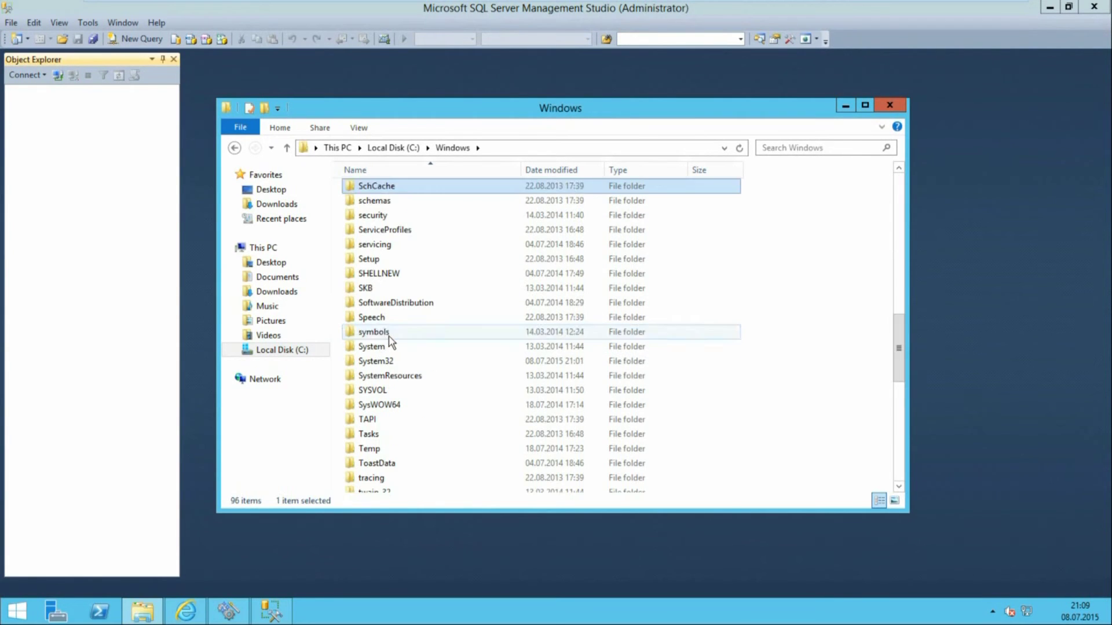
click(384, 347)
double_click(392, 407)
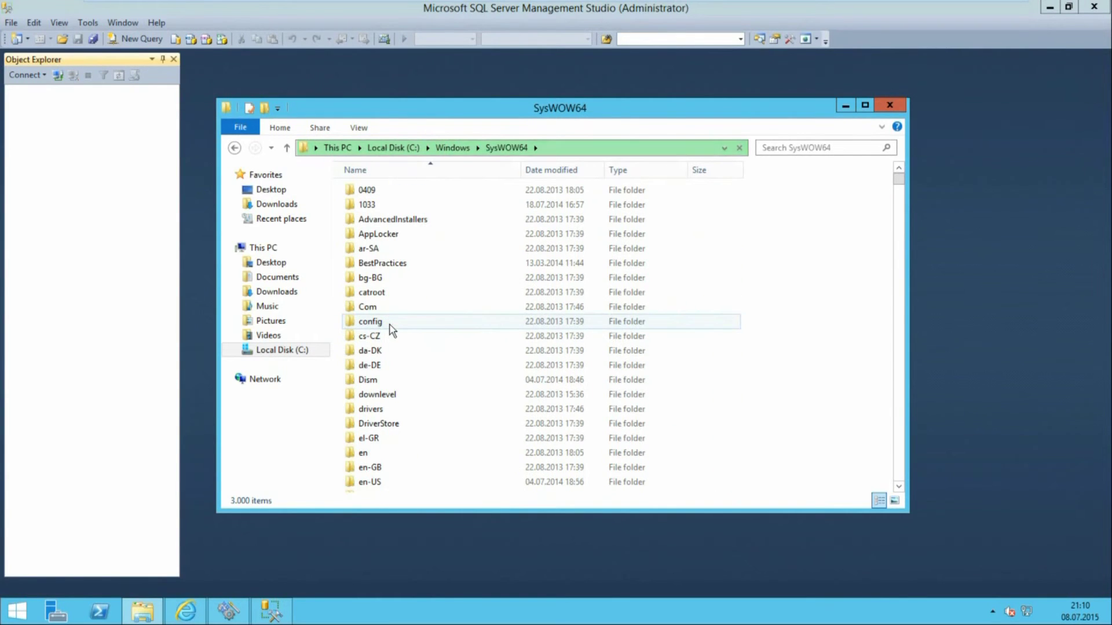
click(390, 325)
text(cli)
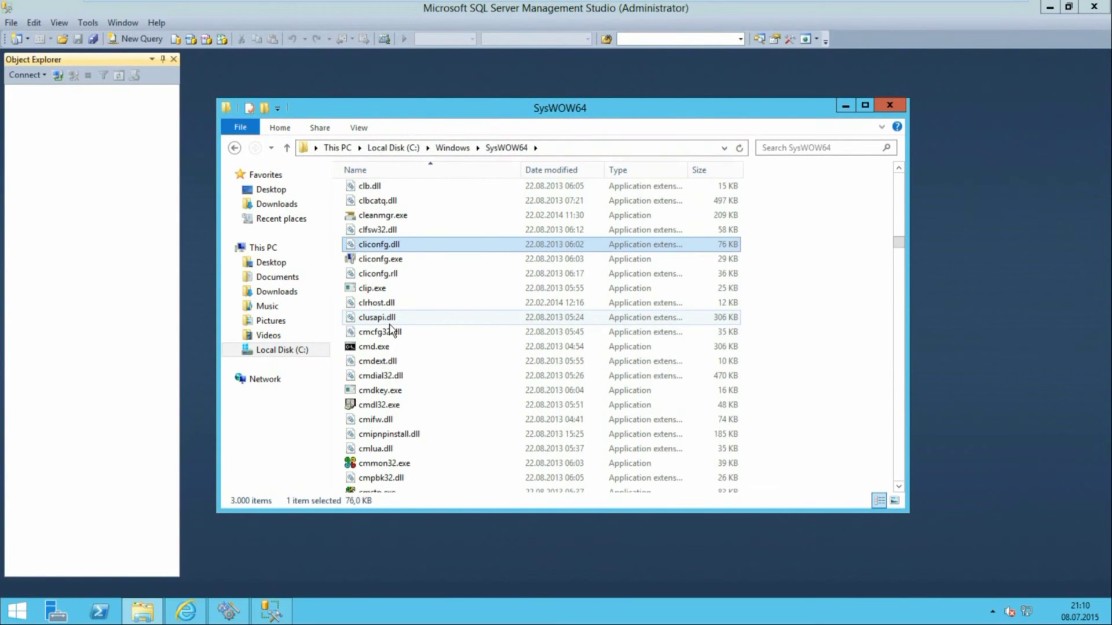
Step: Run 32-bit cliconfg.exe, add TCP/IP alias spsql to mssql01.spdom.local:1433, and close it
double_click(388, 261)
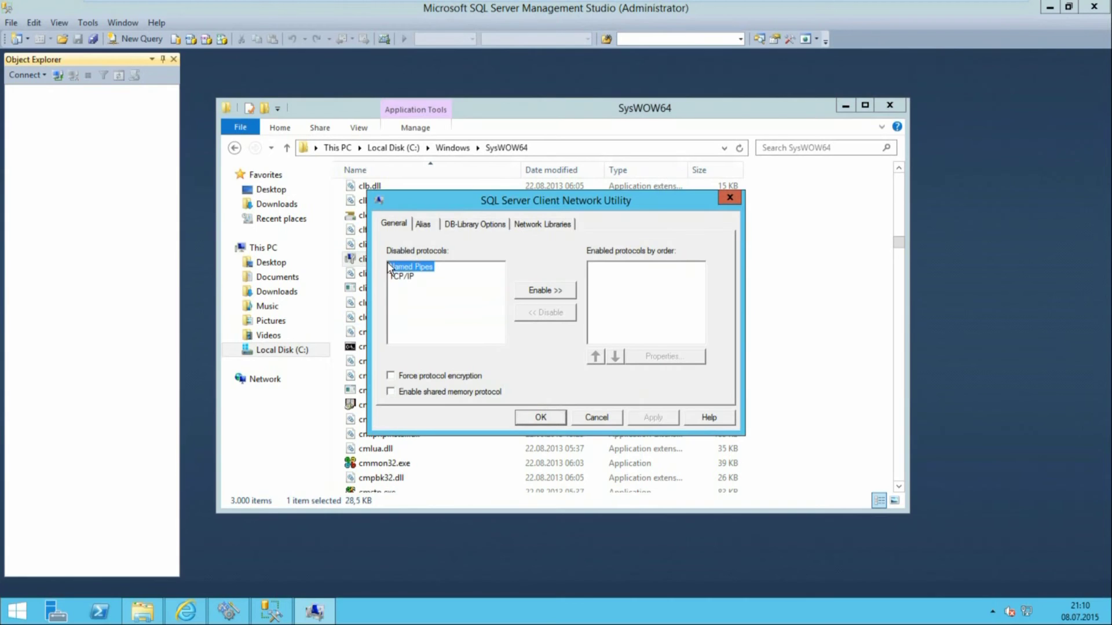
click(424, 227)
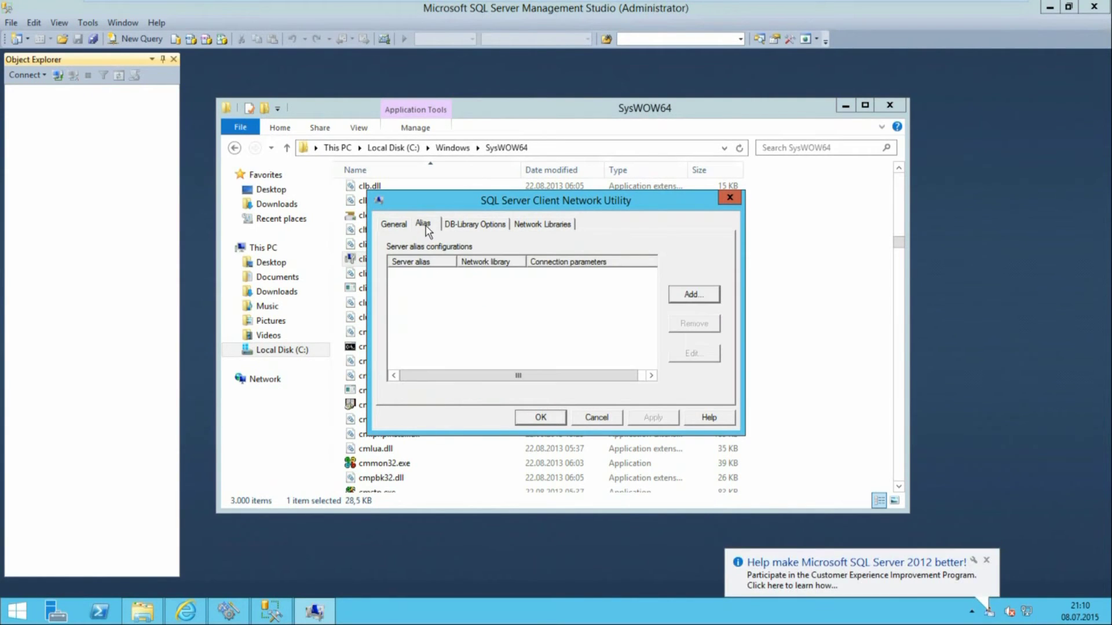
click(686, 297)
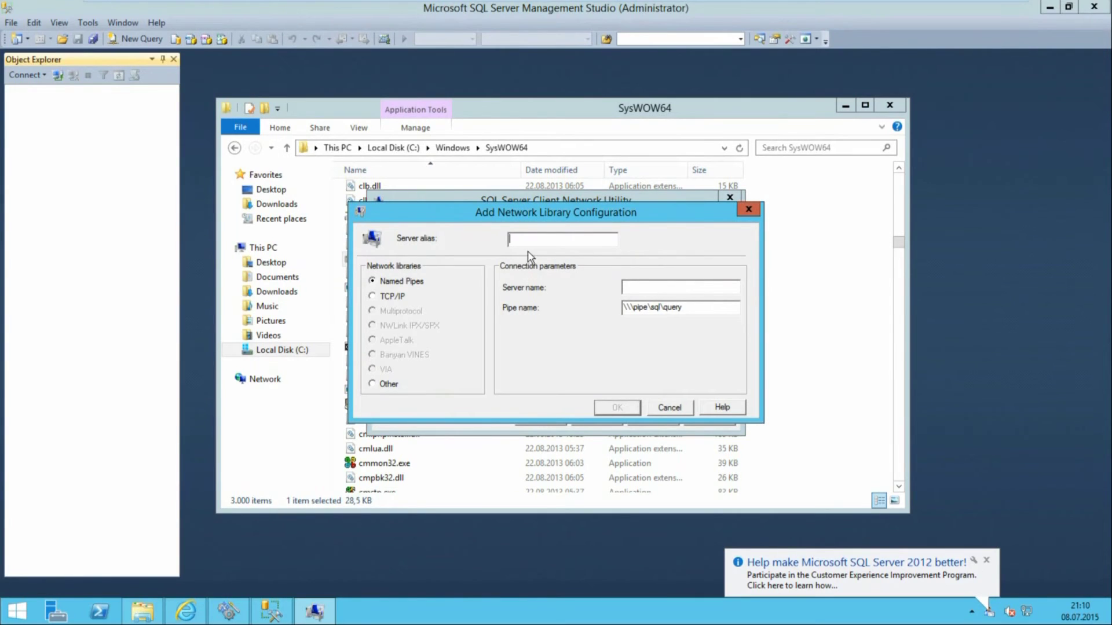
text(spsql)
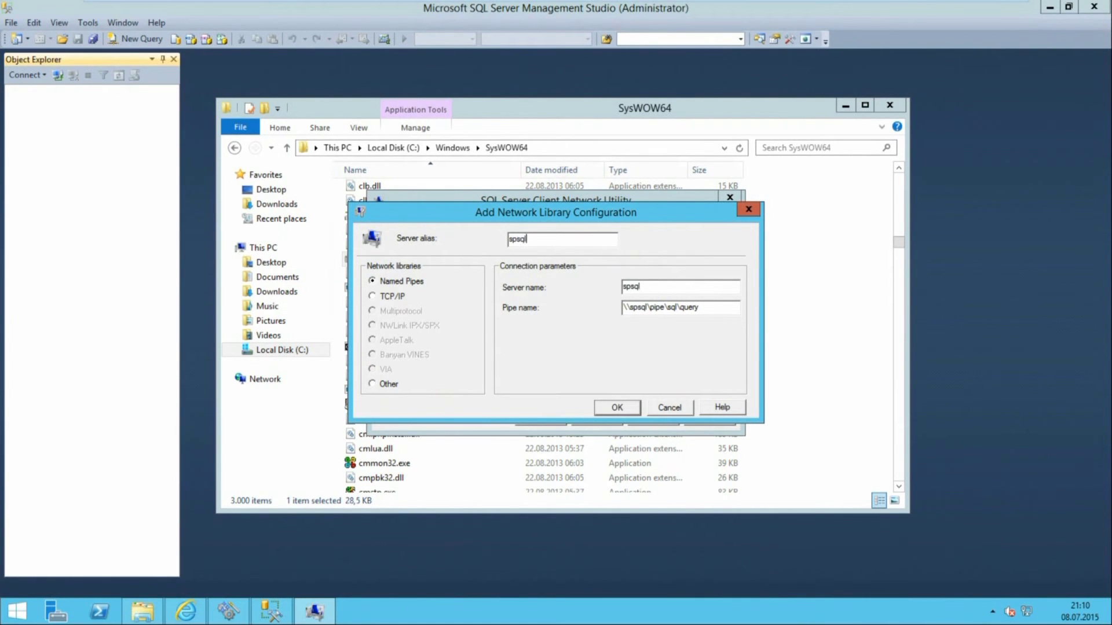
click(393, 296)
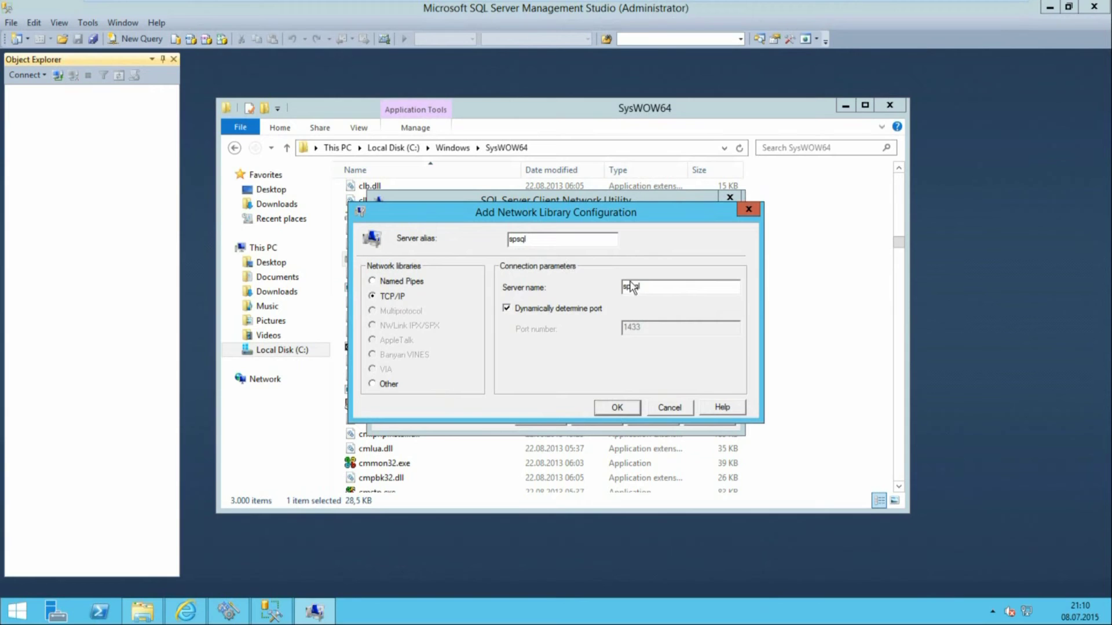
drag(653, 286, 605, 289)
text(mssql01.spdom.local)
click(550, 309)
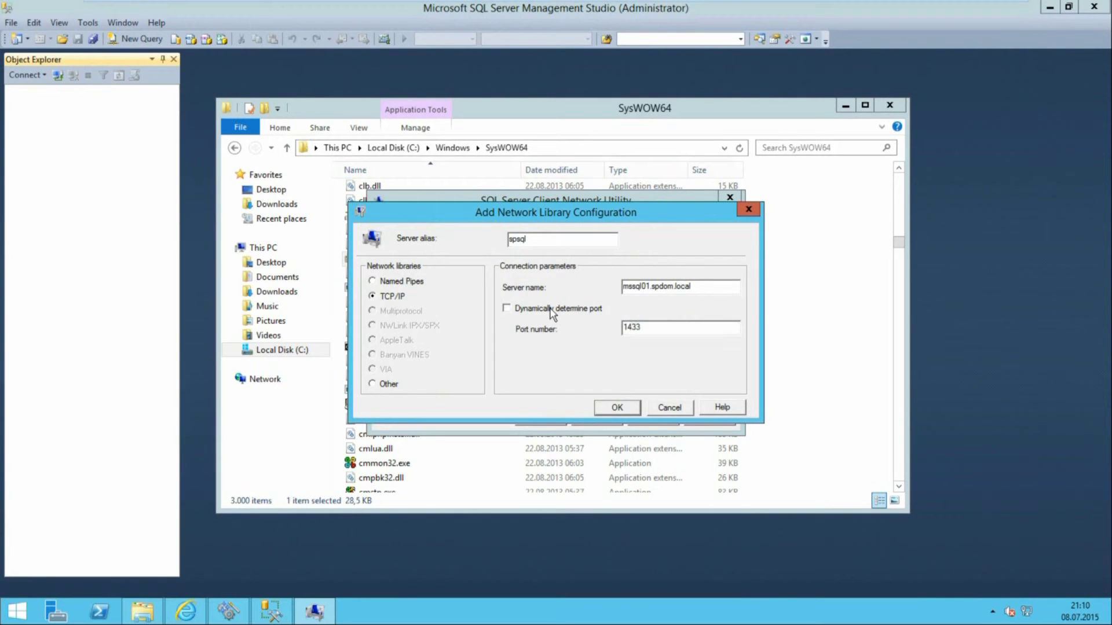
click(617, 410)
click(547, 417)
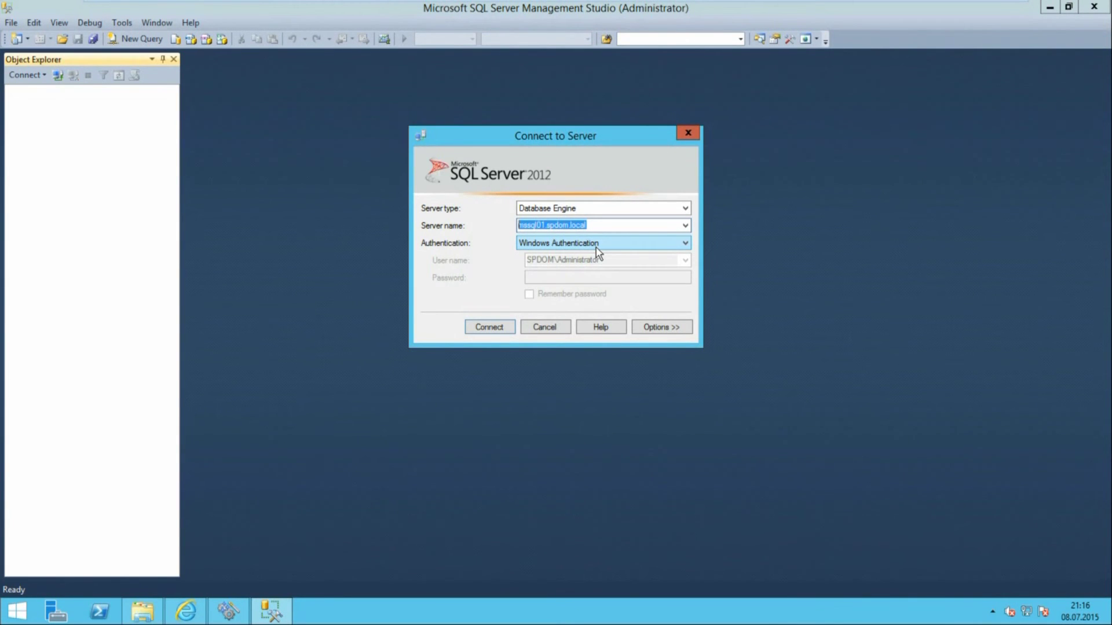
Step: Connect Management Studio to server spsql and expand its Databases folder
text(spsql)
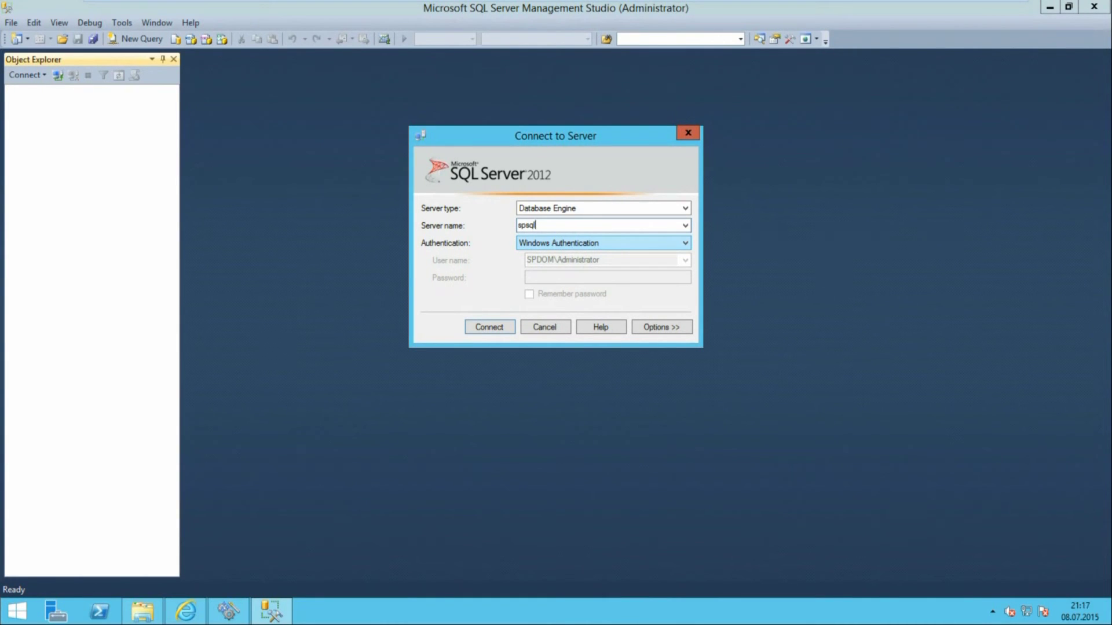
key(Return)
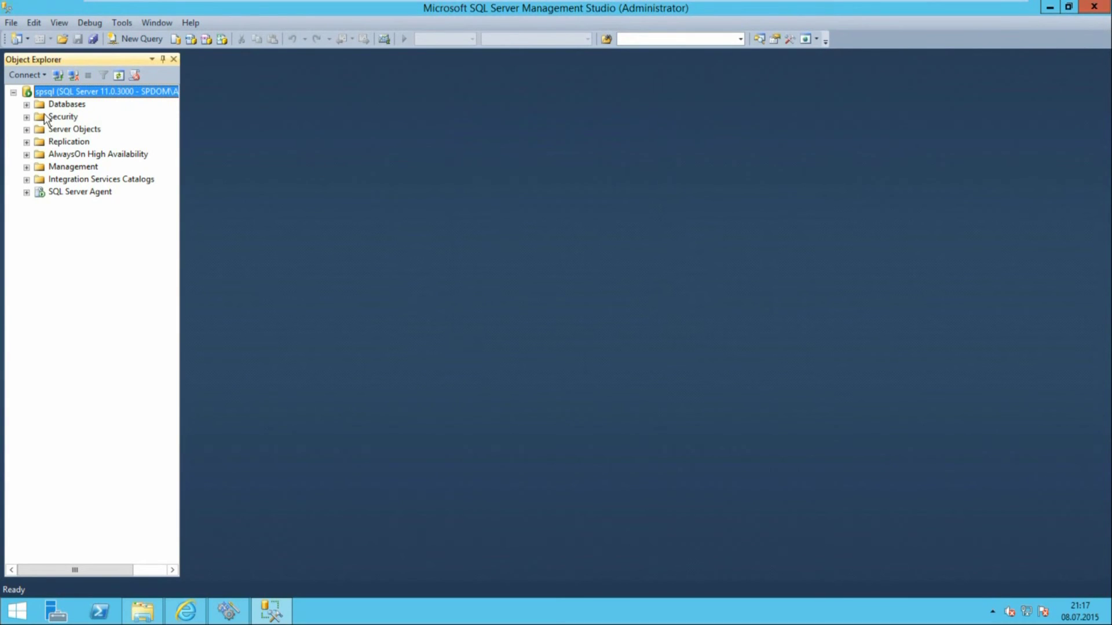
click(27, 105)
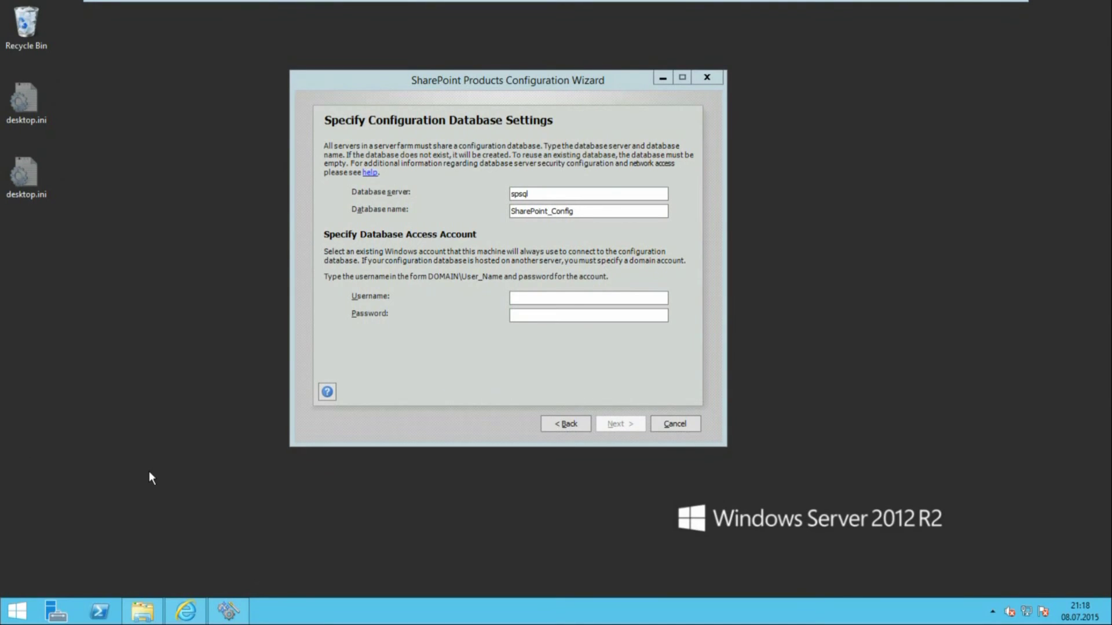
Step: Relaunch cliconfg from Start and remove the existing spsql alias
key(super)
text(cliconfg.exe)
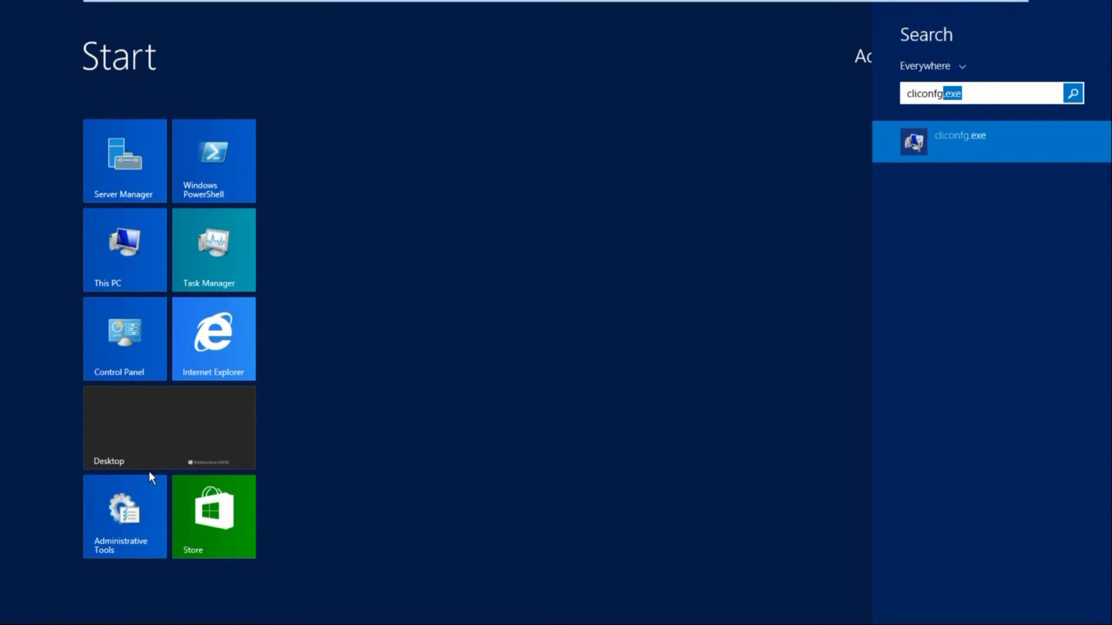
key(Return)
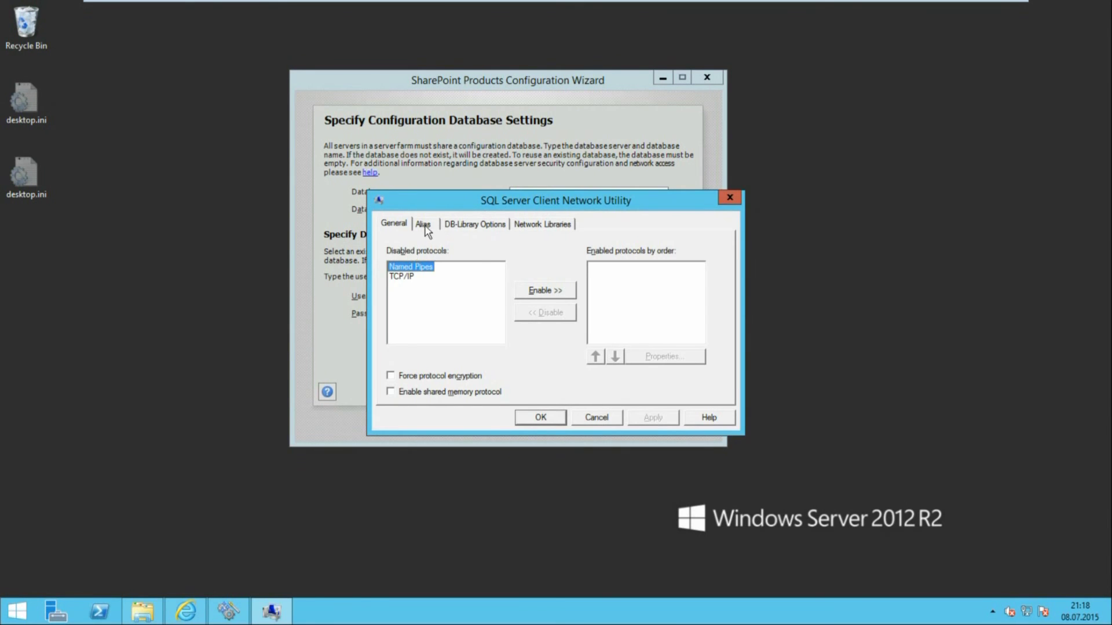
click(422, 224)
click(703, 331)
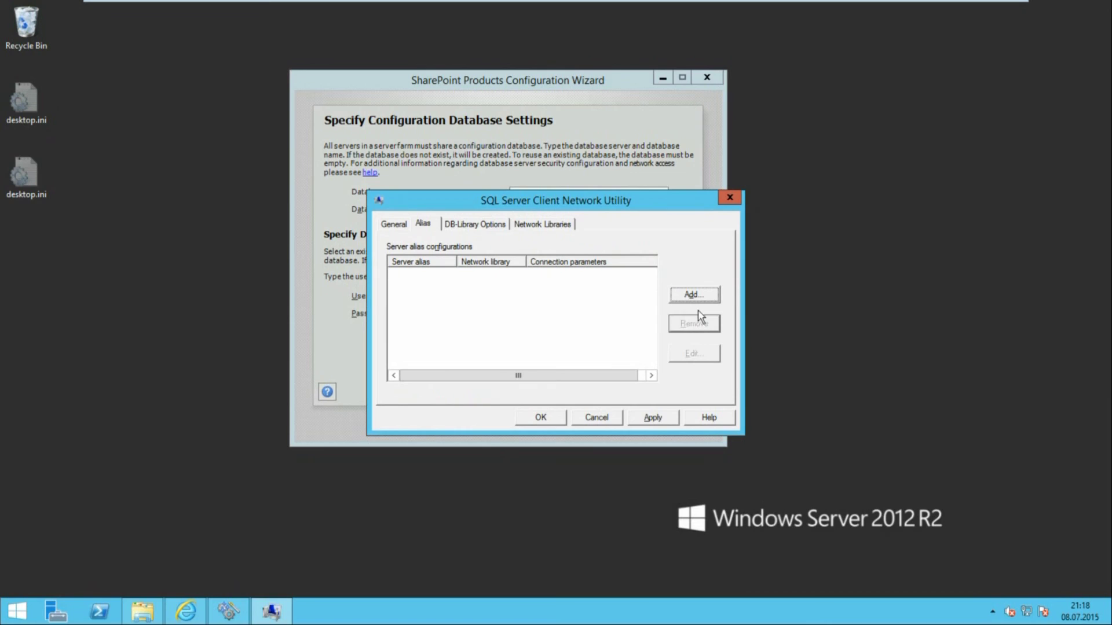
Step: Add TCP/IP alias spsqlconfig to mssql01.spdom.local on fixed port 1433
click(693, 296)
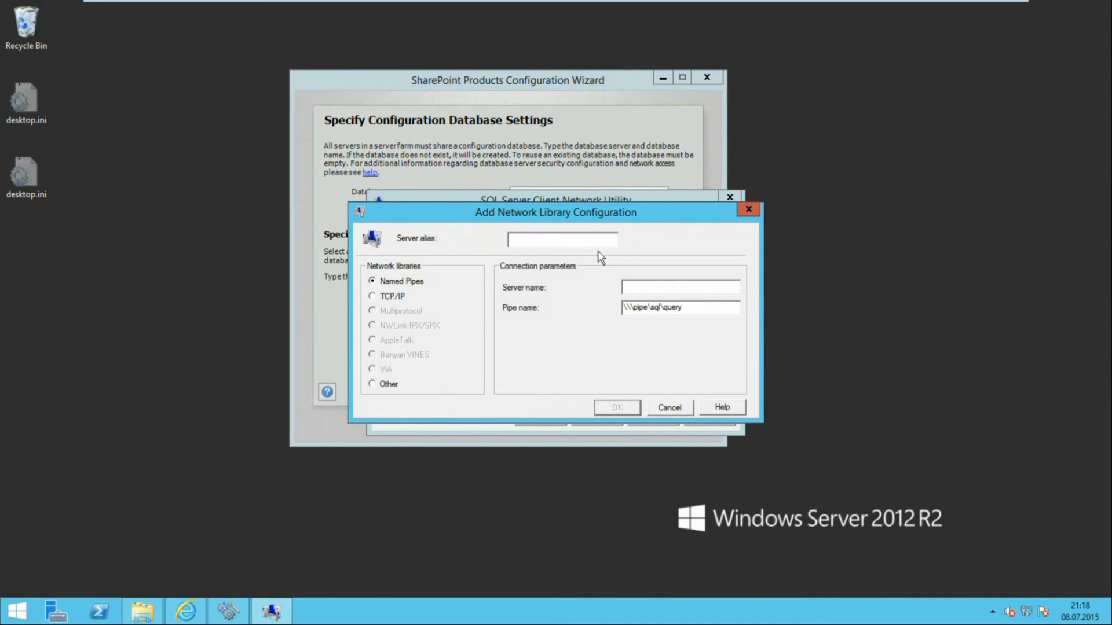
text(spsqlconfig)
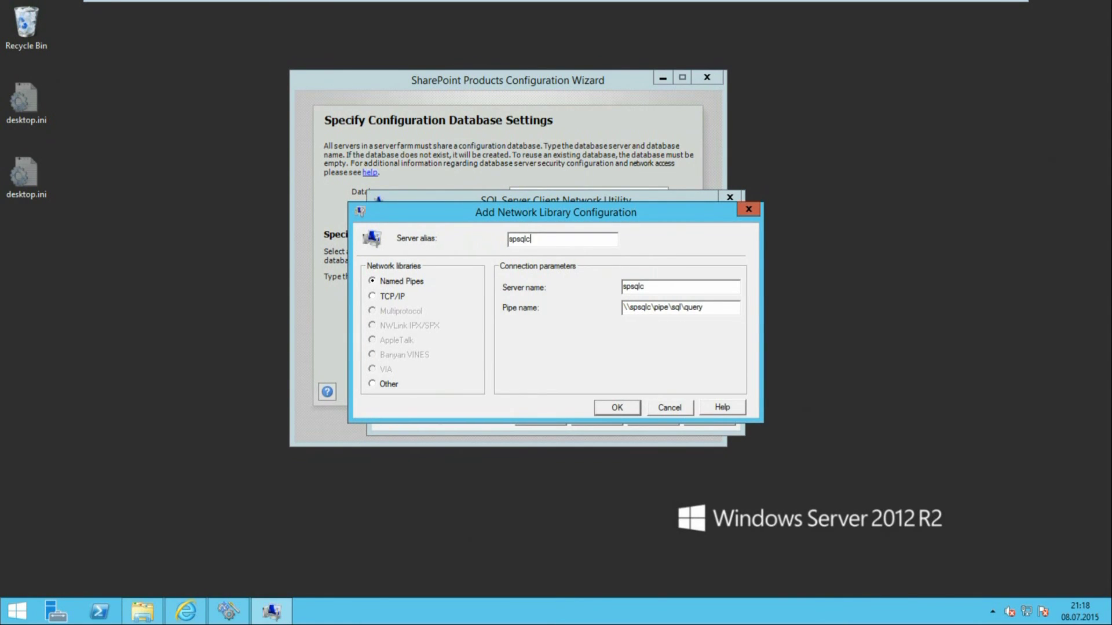
click(388, 296)
drag(677, 286, 599, 285)
text(ms)
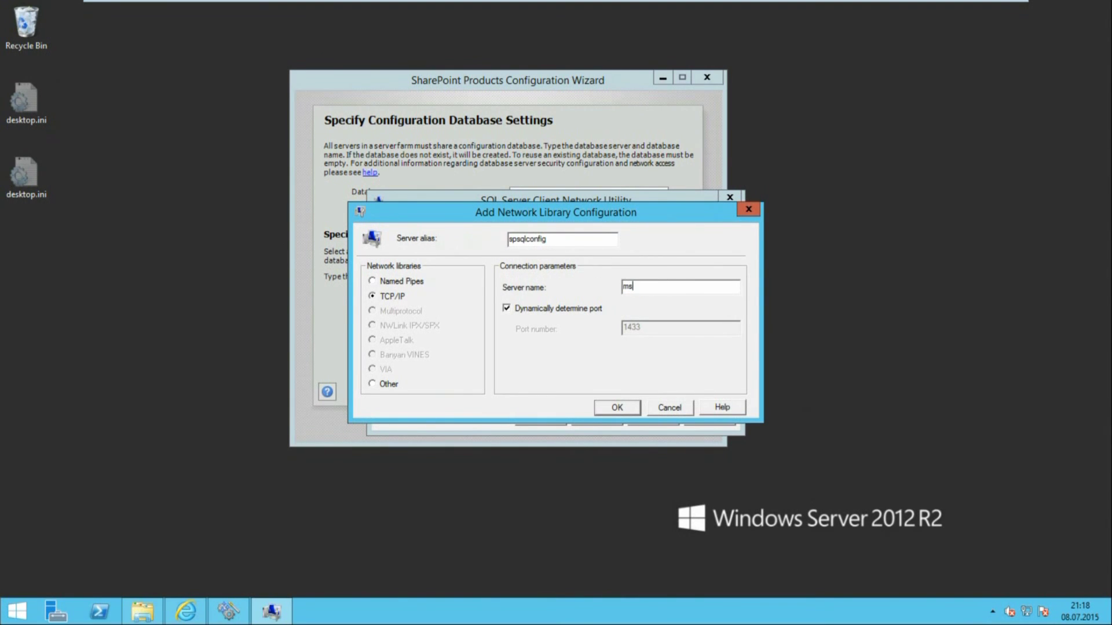
text(sql01.spdom.local)
key(ctrl+a)
key(ctrl+c)
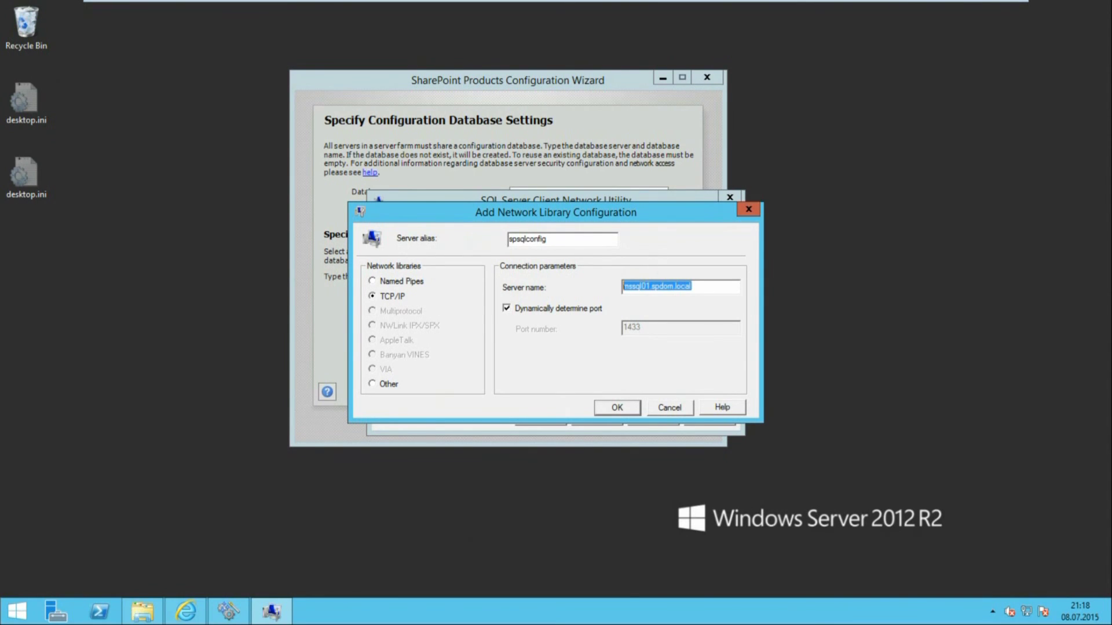
click(575, 309)
click(618, 407)
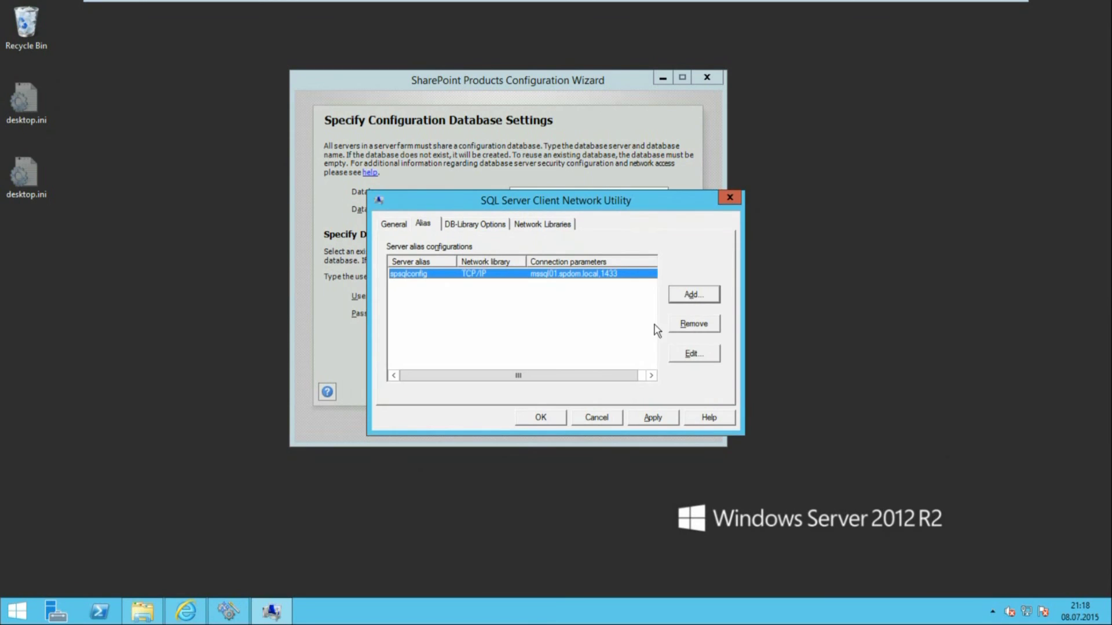
Step: Add TCP/IP alias spsqlcontent to mssql01.spdom.local on fixed port 1433
click(690, 294)
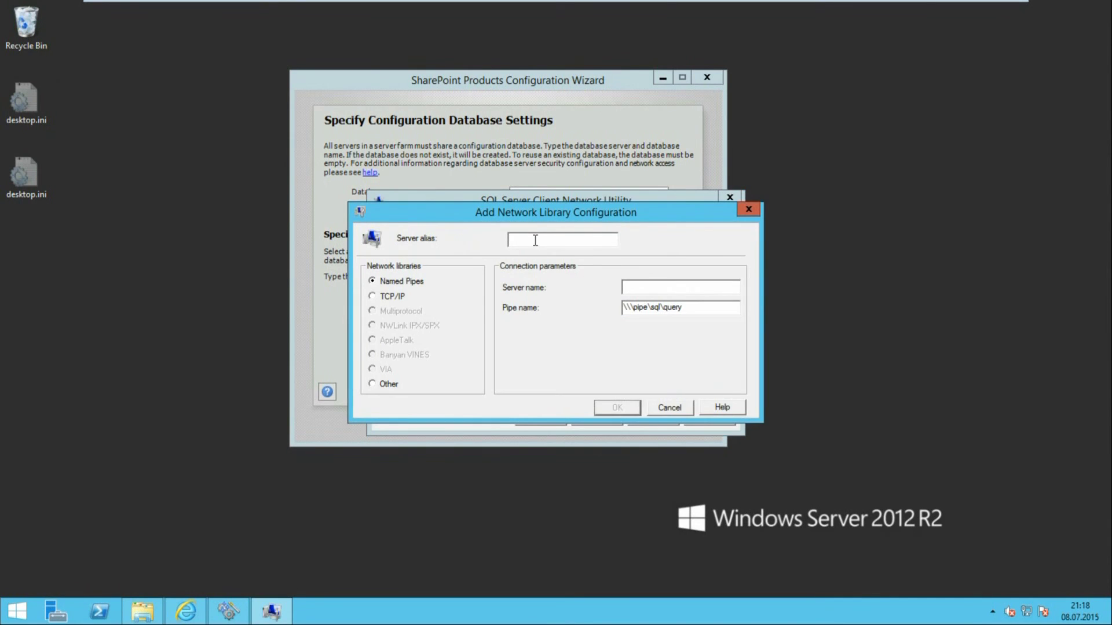
text(spsqlcontent)
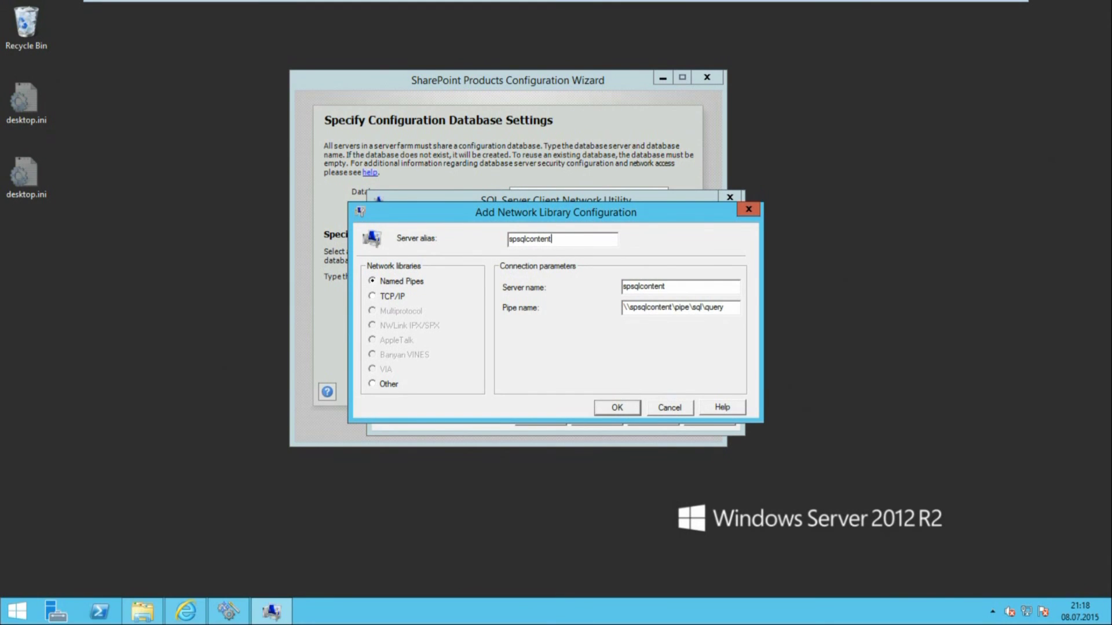
click(385, 296)
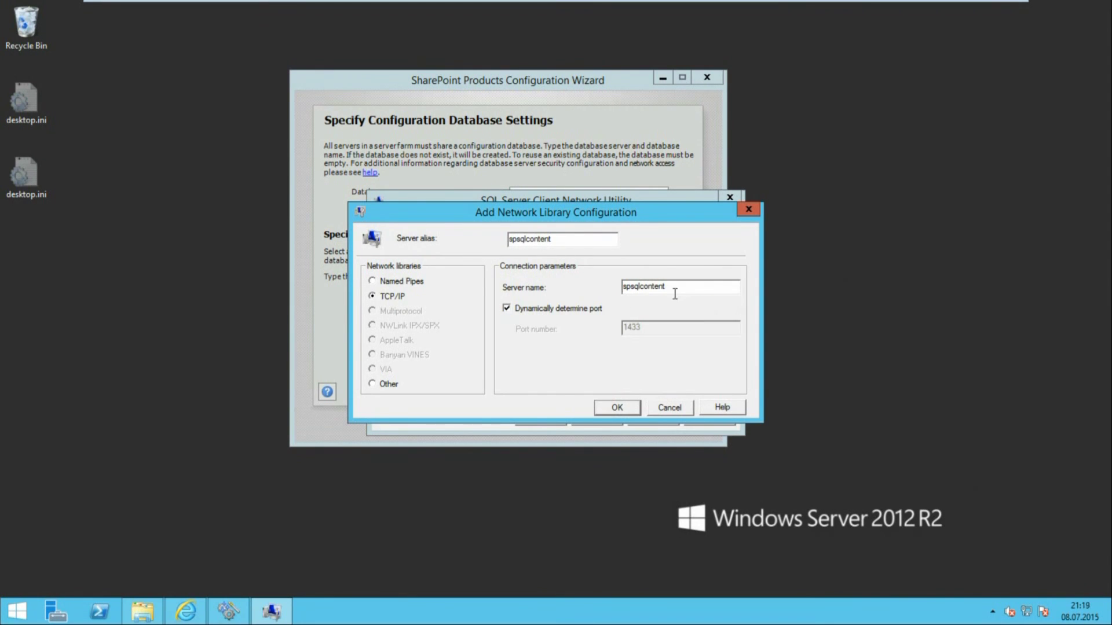
drag(673, 292, 623, 292)
text(mssql01.spdom.local)
click(546, 308)
click(617, 407)
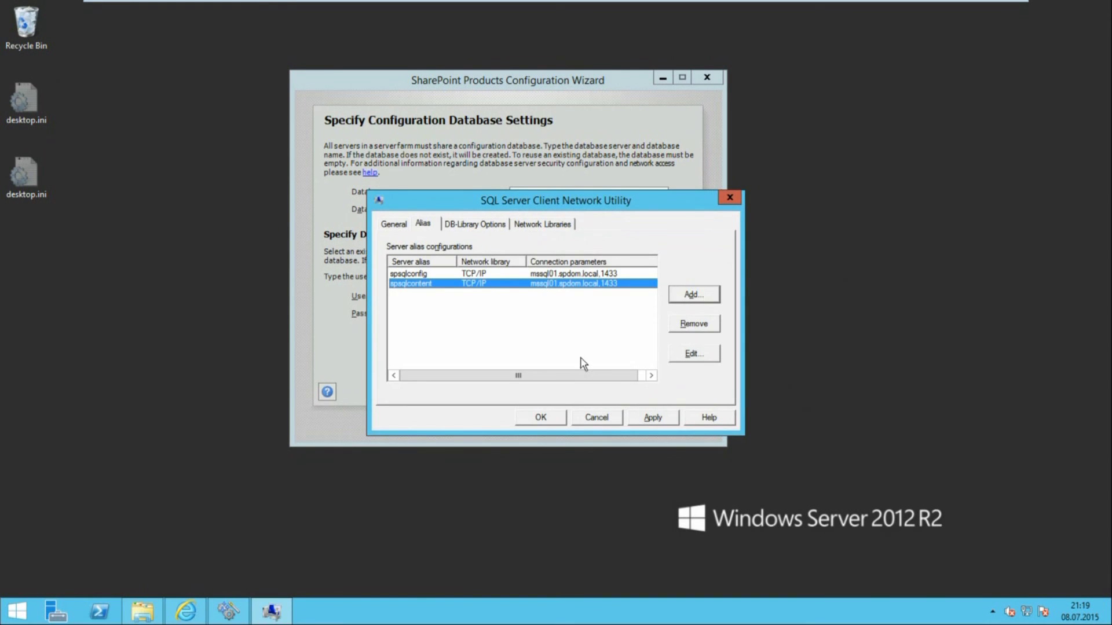
Step: Add TCP/IP alias spsqlservices to mssql01.spdom.local on fixed port 1433
click(688, 296)
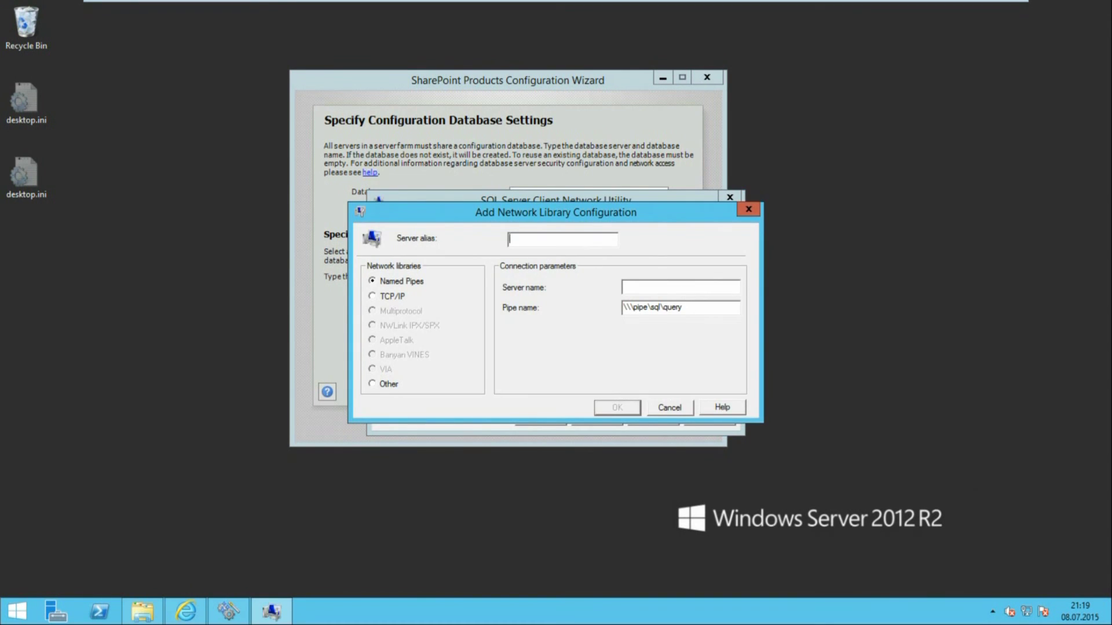
text(spsql)
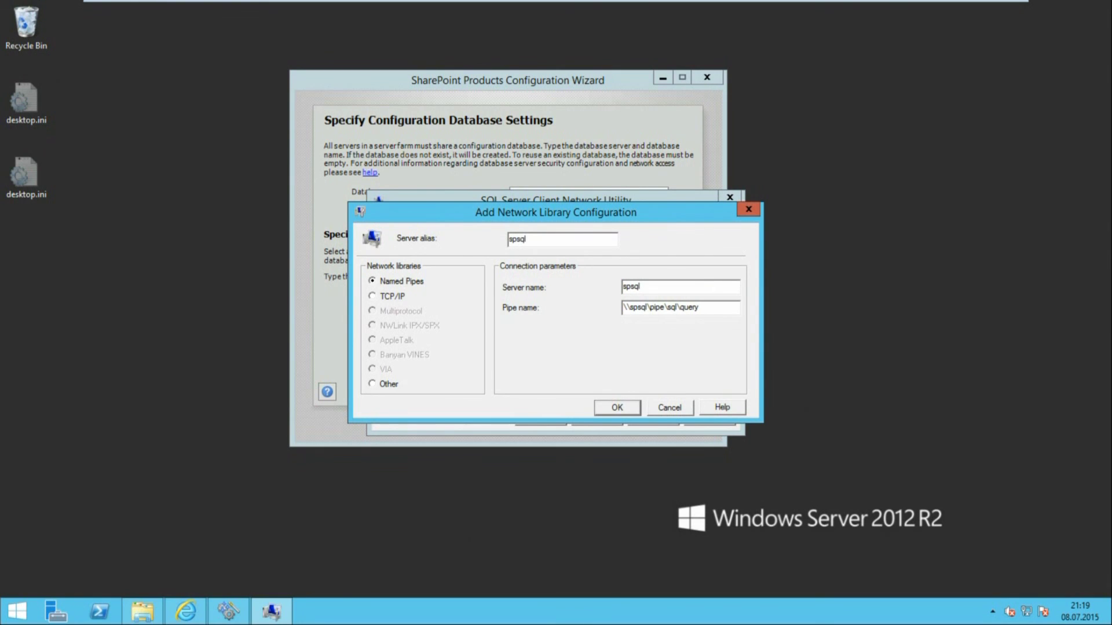
text(services)
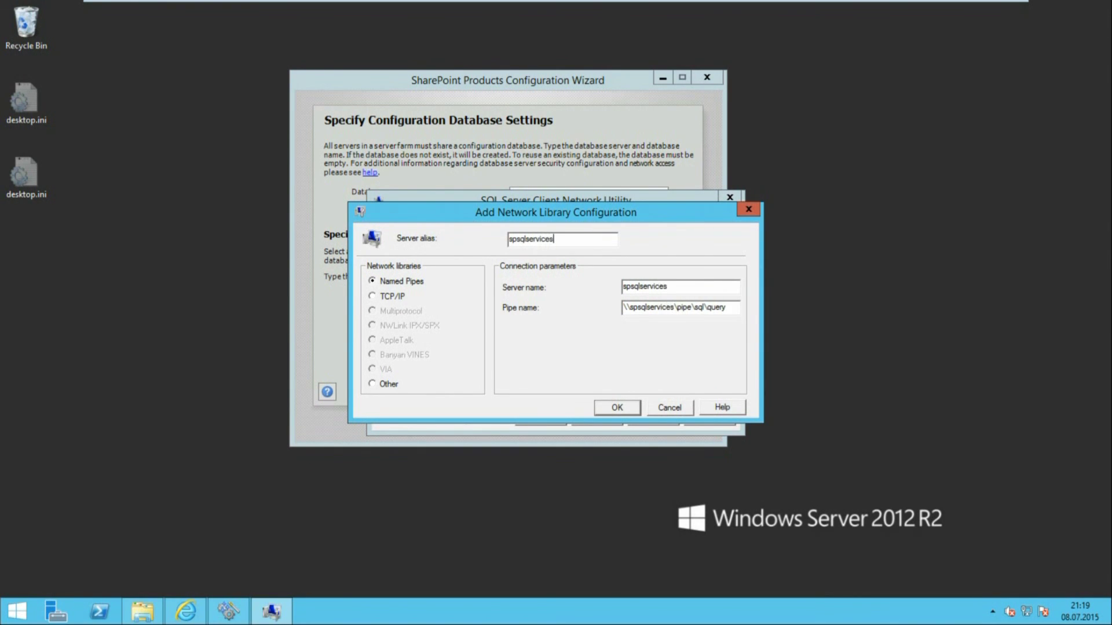
click(404, 298)
drag(683, 289, 598, 293)
key(ctrl+v)
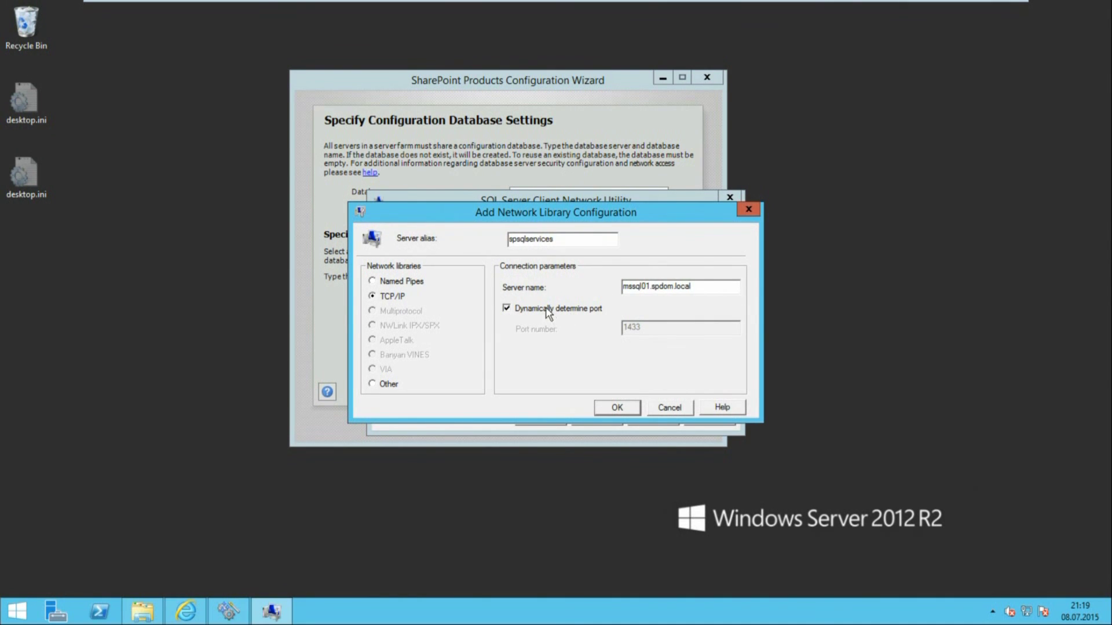
click(547, 310)
click(616, 409)
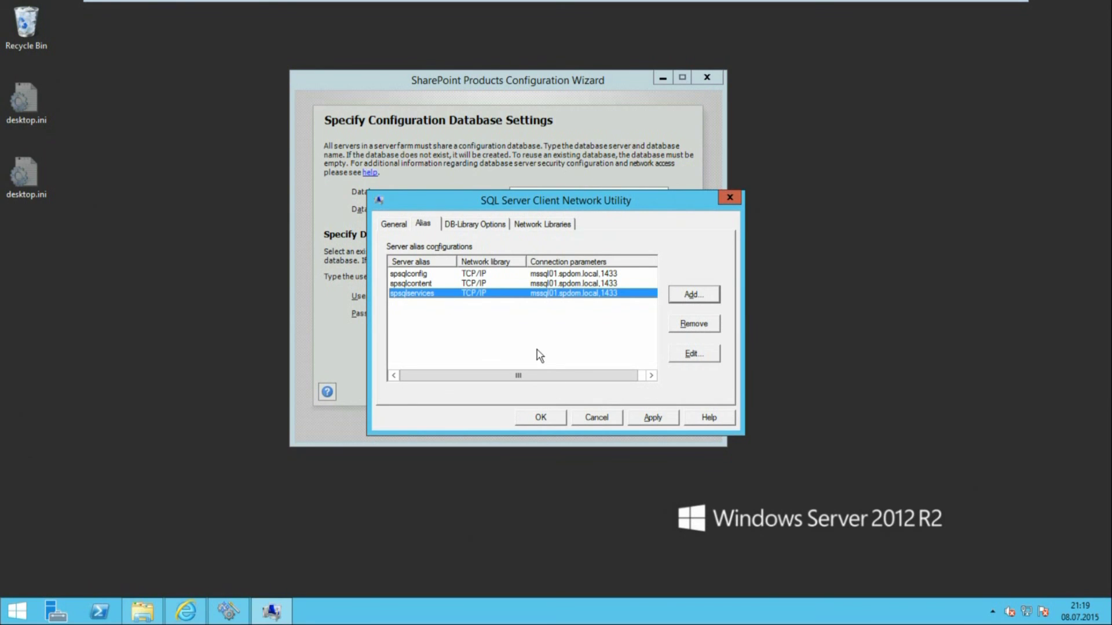
Step: Apply the aliases, enter spsqlconfig as the wizard's database server, and launch PowerShell ISE
click(544, 418)
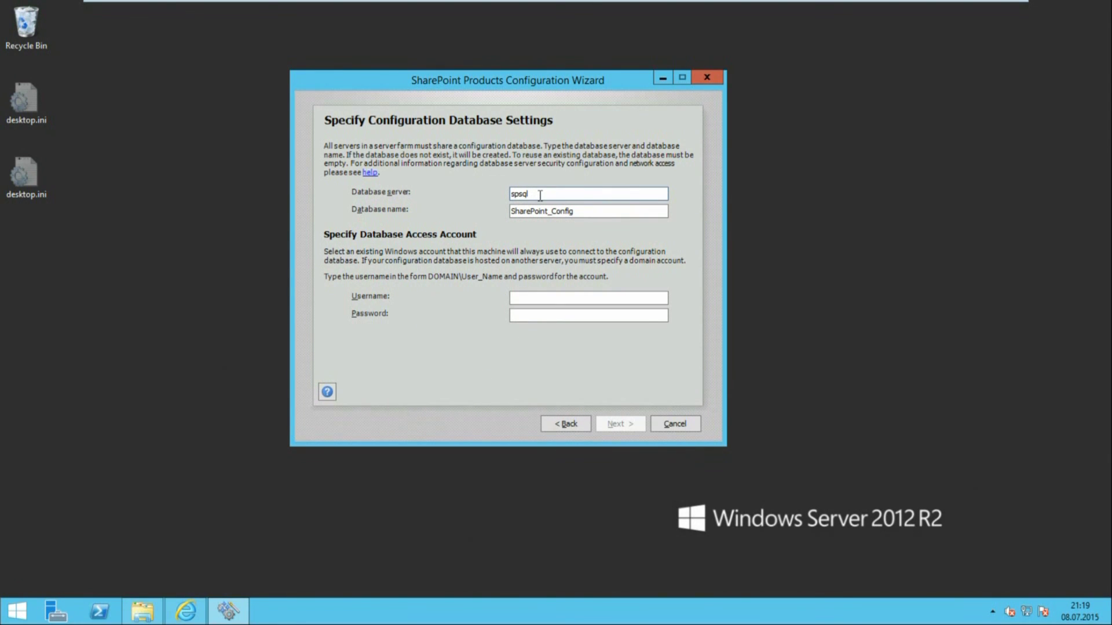
text(config)
mouse_move(497, 5)
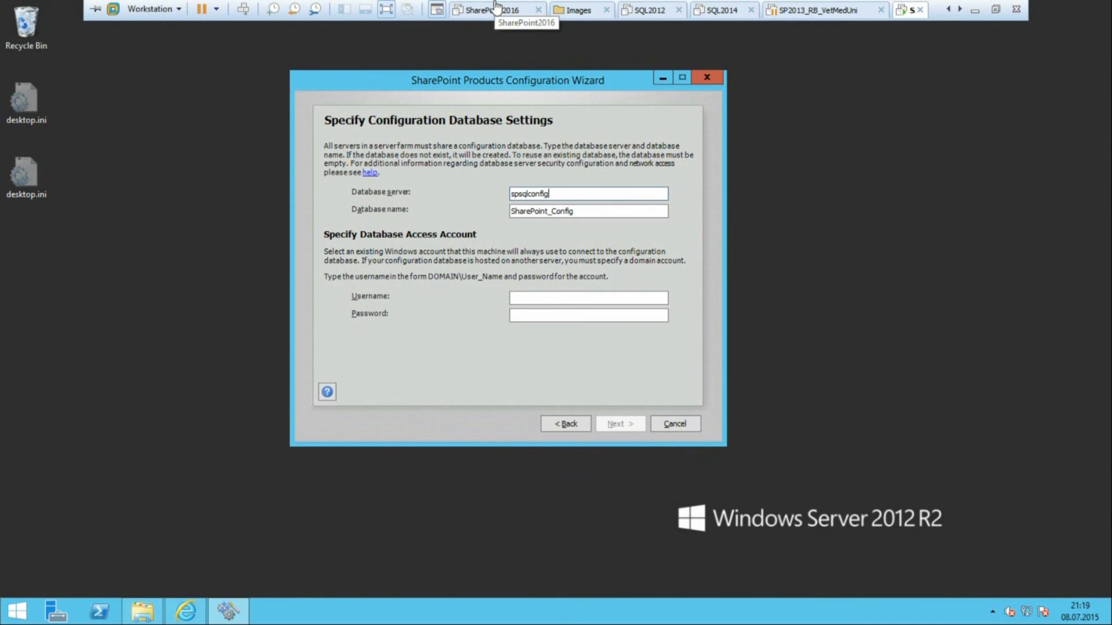
key(super)
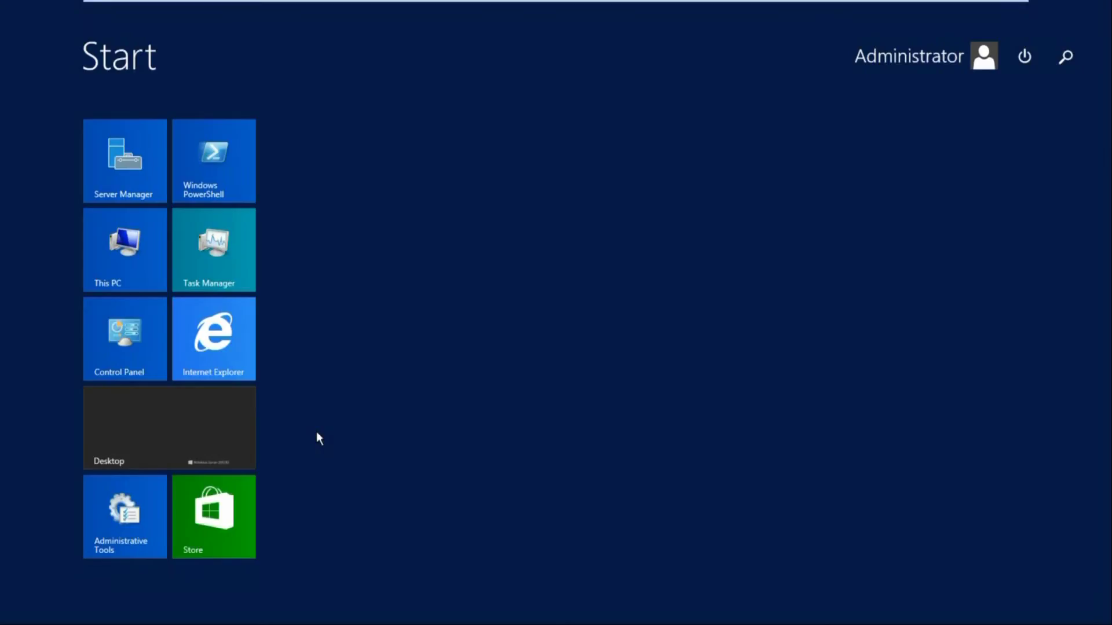
text(ise)
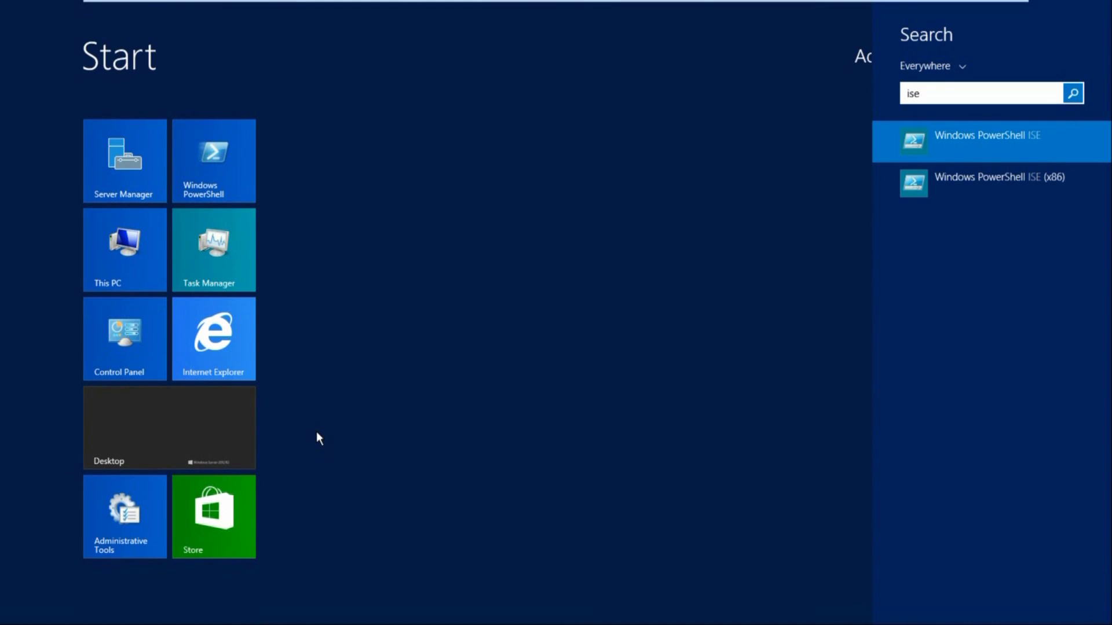
key(super)
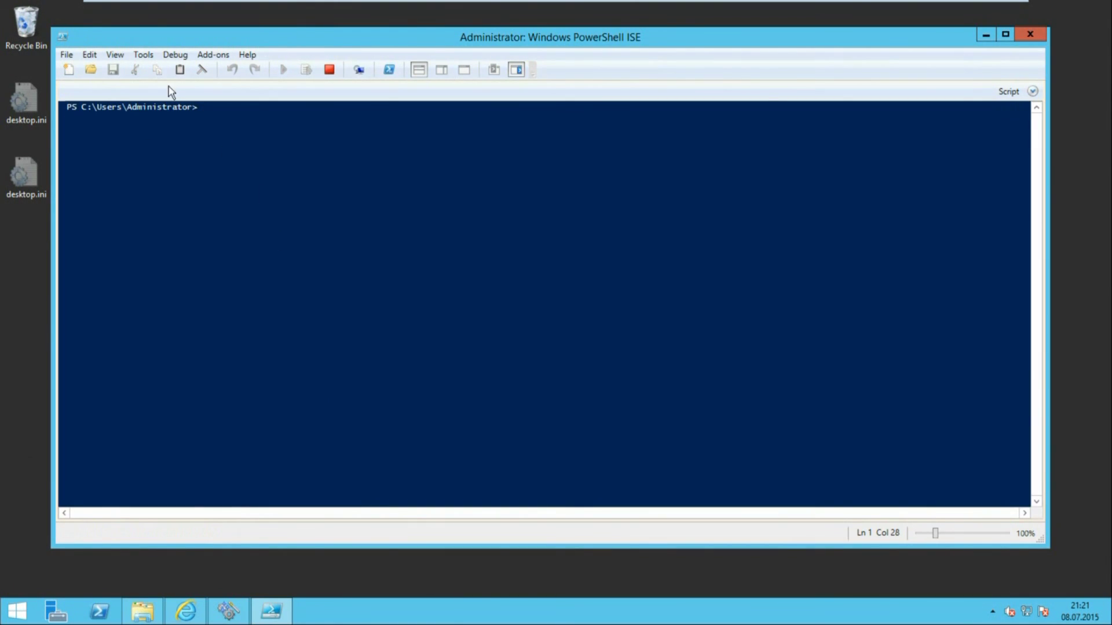
Step: Load the SharePoint snap-in with asnp *share*, then paste the spsqlconfig/spsqlcontent/spsqlservices repointing script
double_click(153, 34)
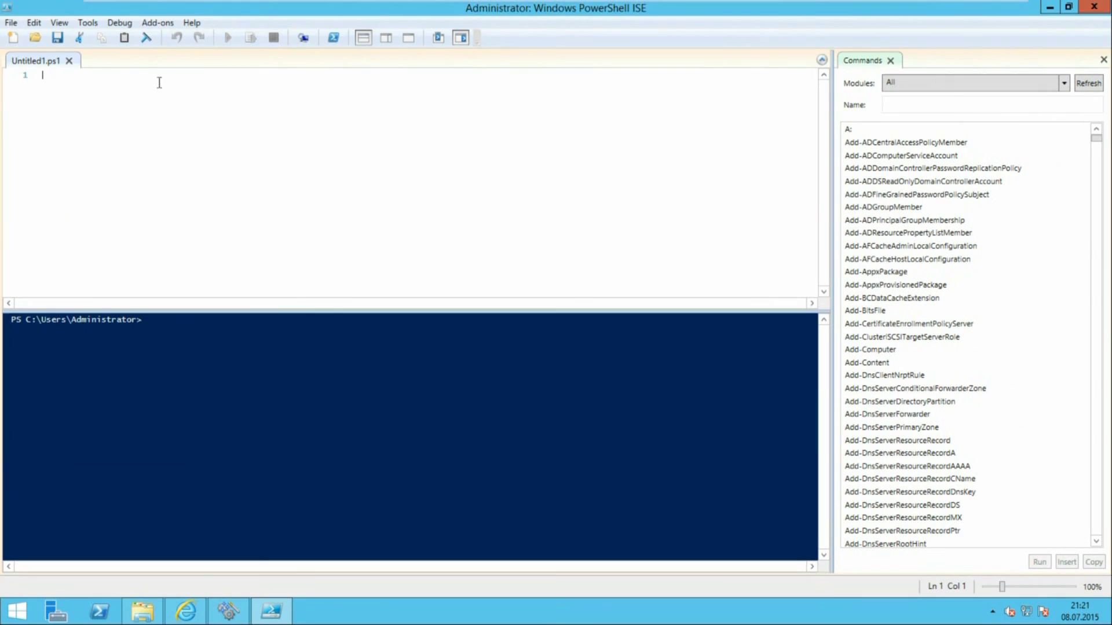
scroll(176, 166, up, 3)
scroll(176, 166, up, 2)
text(as)
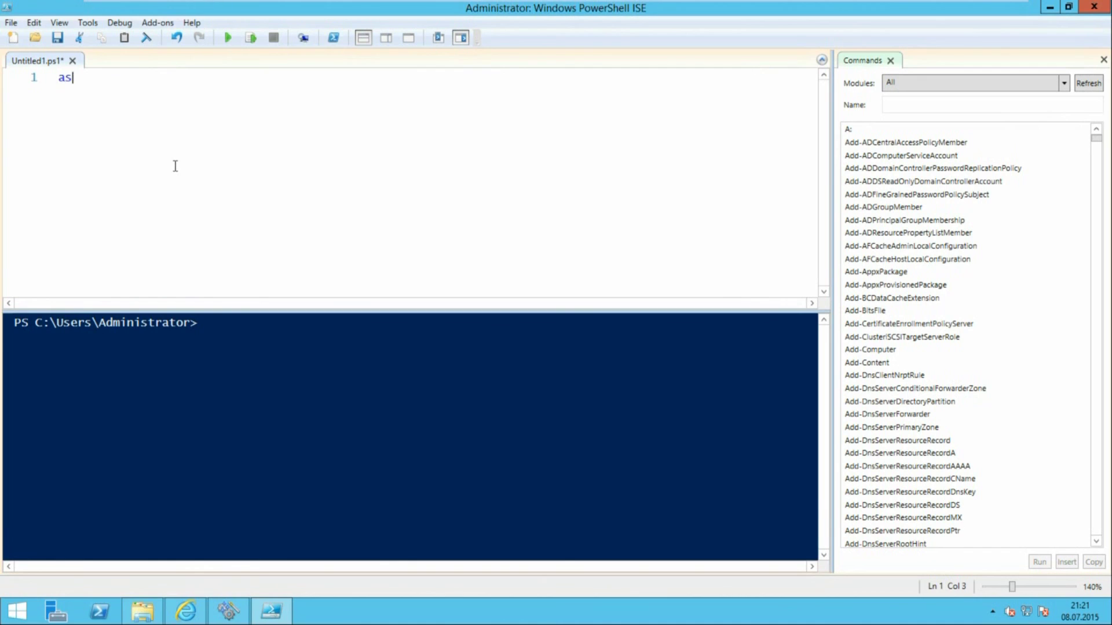
text(np *share*)
key(F5)
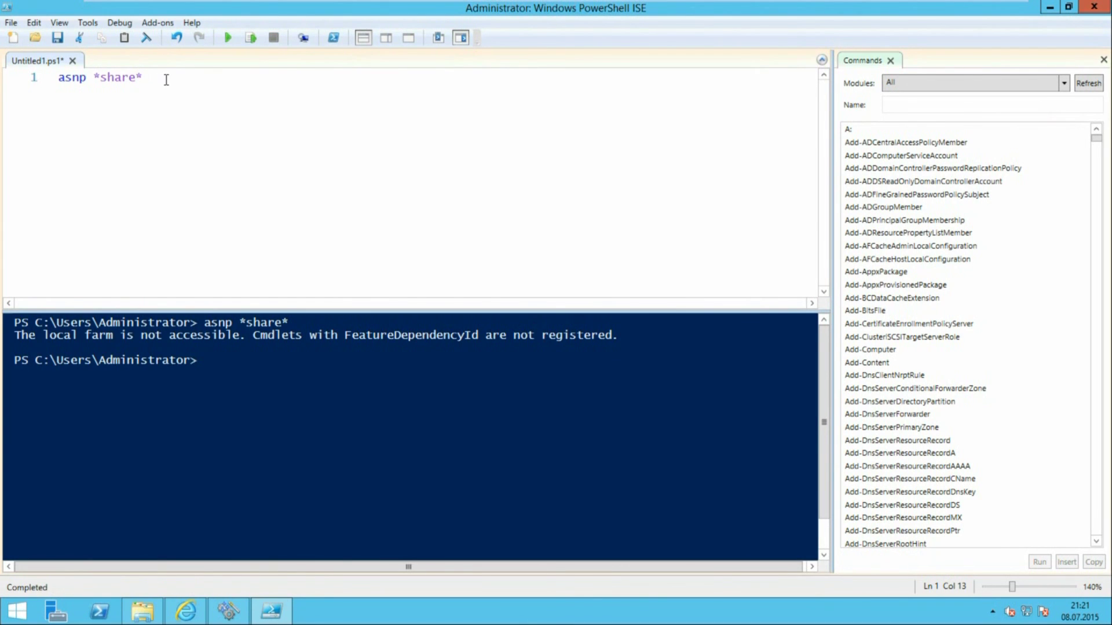
key(Return)
text($configdb= Get-SPDatabase | ?{$_.type -eq "configuration database"} $configdb.ChangeDatabaseInstance("spsqlconfig") $contentdbs=Get-SPContentDatabase foreach ($db in $contentdbs) {$db.changedatabaseinstance("spsqlcontent")} $servicedbs=Get-SPDatabase | ?{$_.type -ne "configuration database" -and $_.type -ne "content database"} foreach ($db in $servicedbs) {$db.changedatabaseinstance("spsqlservices")})
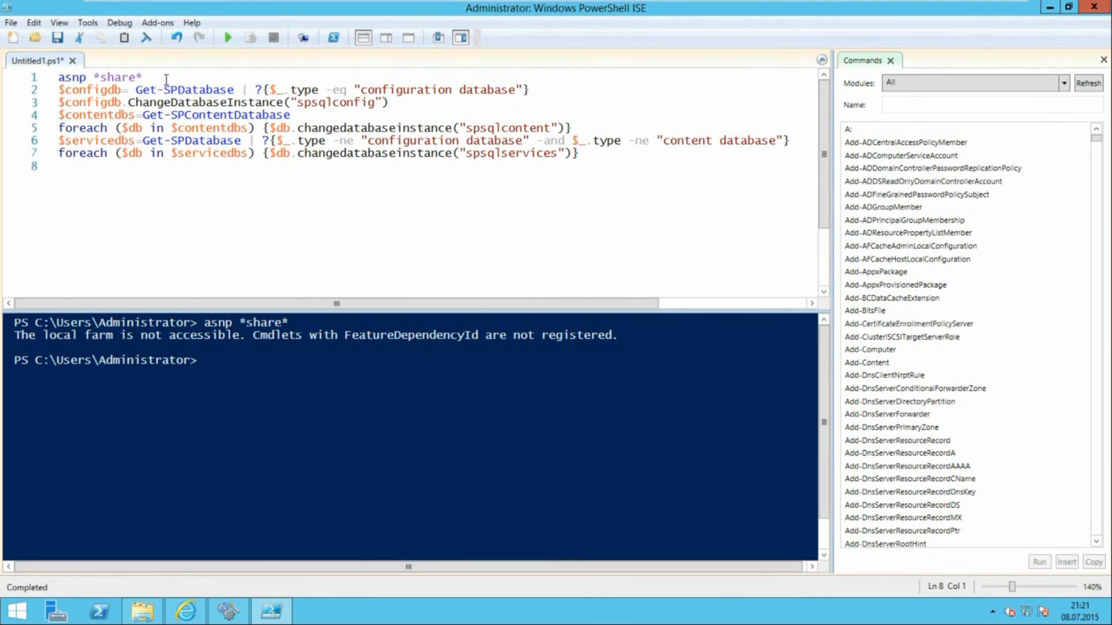